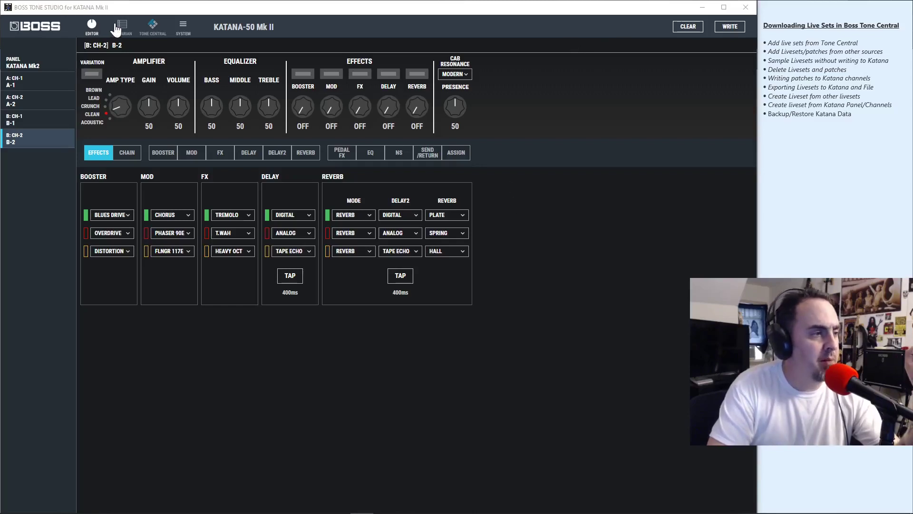
Step: Add the Liquid Tones by Liquid Charlie live set from Tone Central and show it in the Librarian
left_click(152, 26)
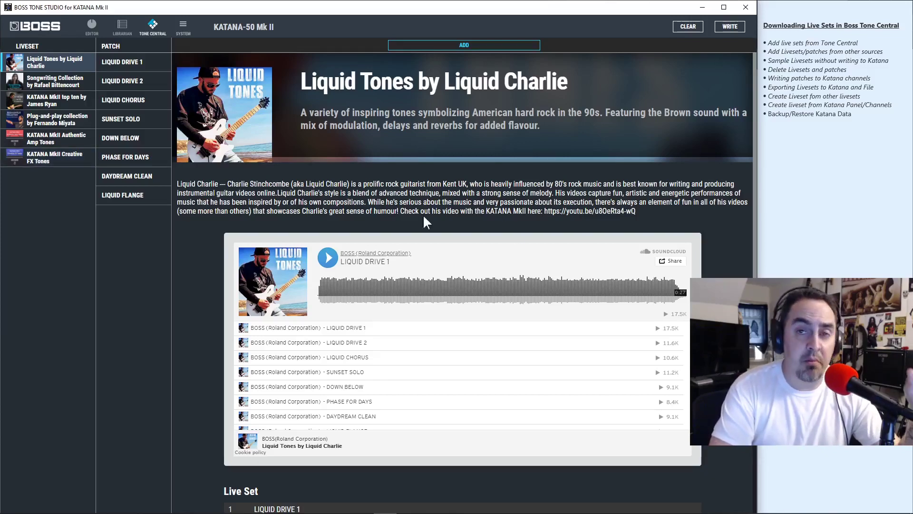
scroll(381, 228, "down", 5)
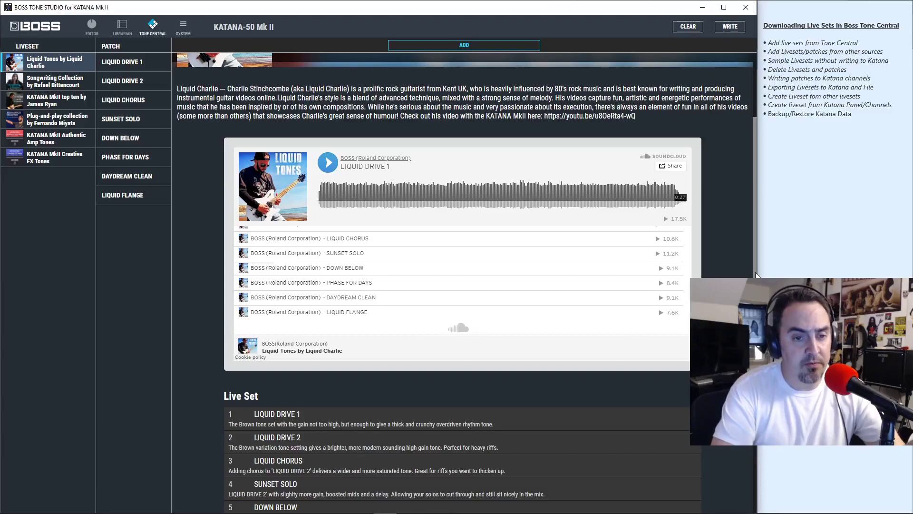
left_click_drag(754, 271, 754, 343)
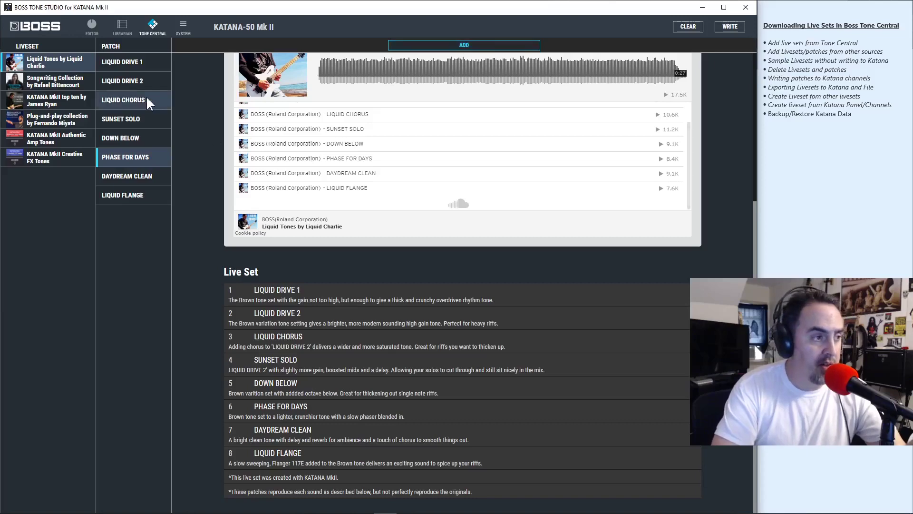
left_click(459, 44)
left_click(377, 292)
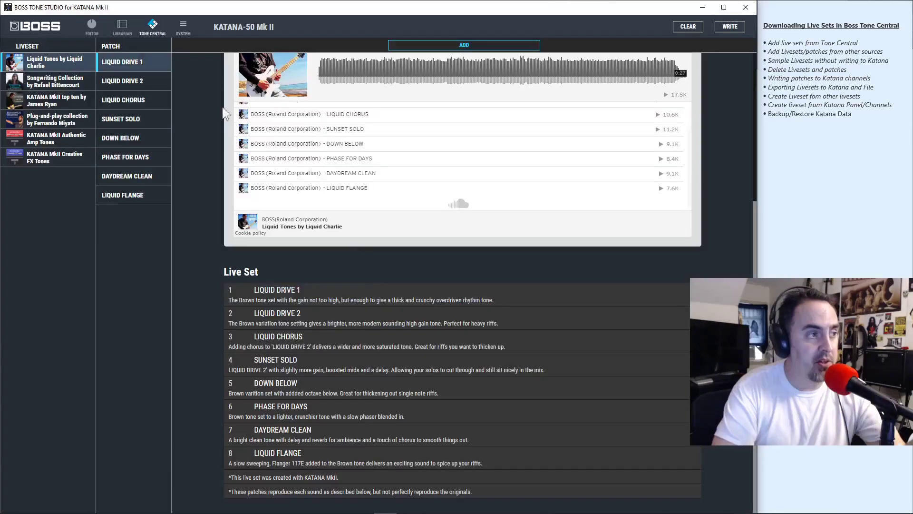
left_click(123, 27)
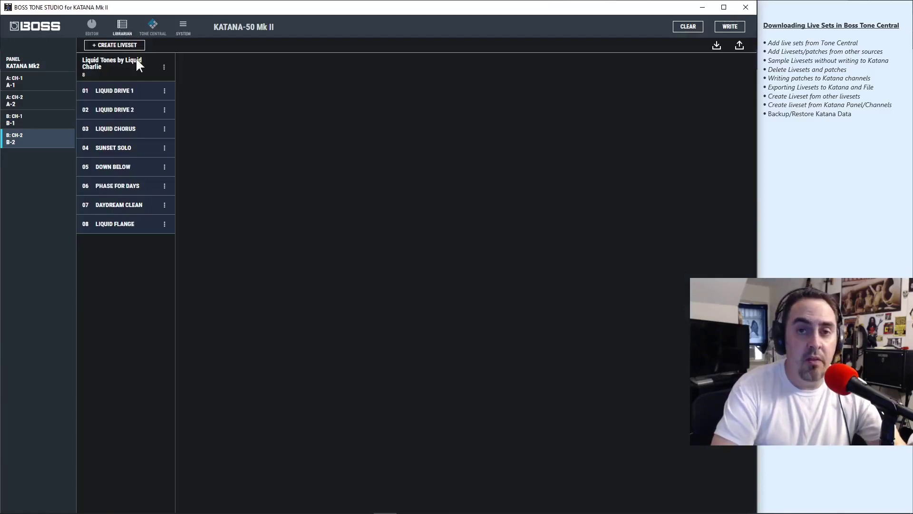
Step: Add the KATANA MkII Authentic Amp Tones live set from Tone Central
left_click(159, 27)
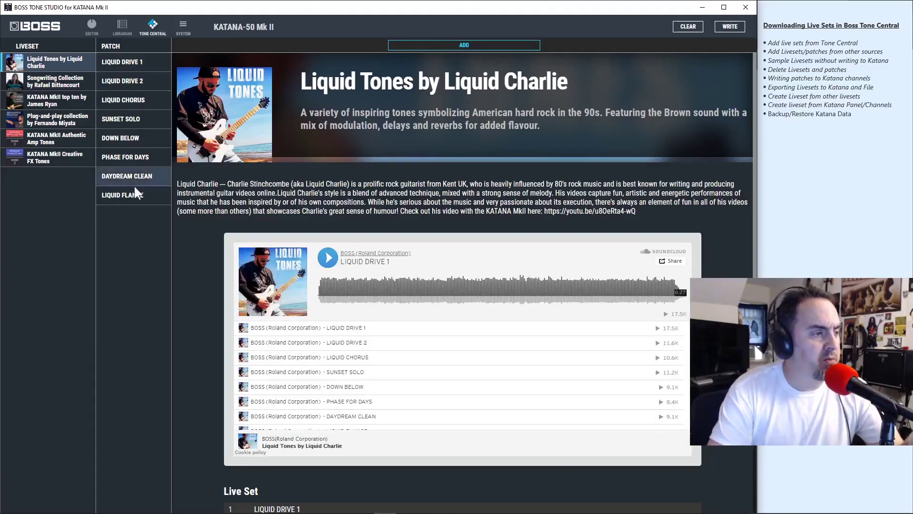
left_click(62, 137)
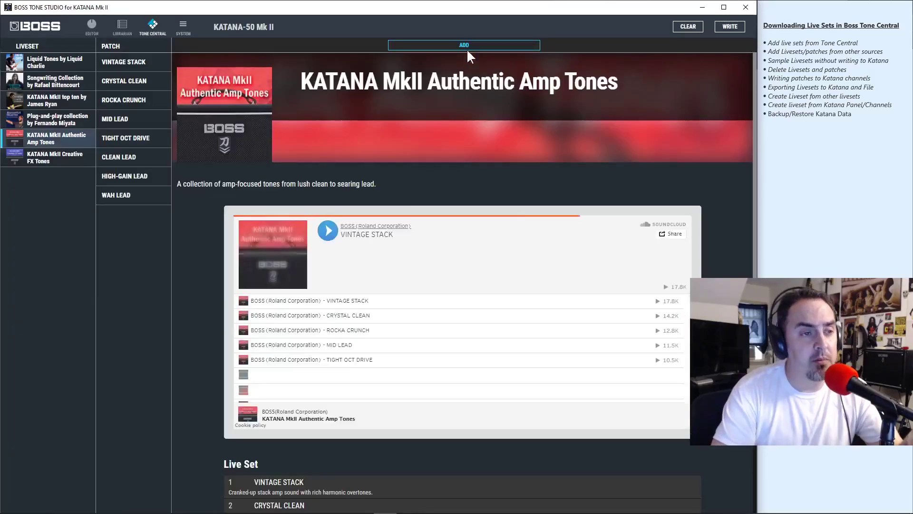
left_click(468, 50)
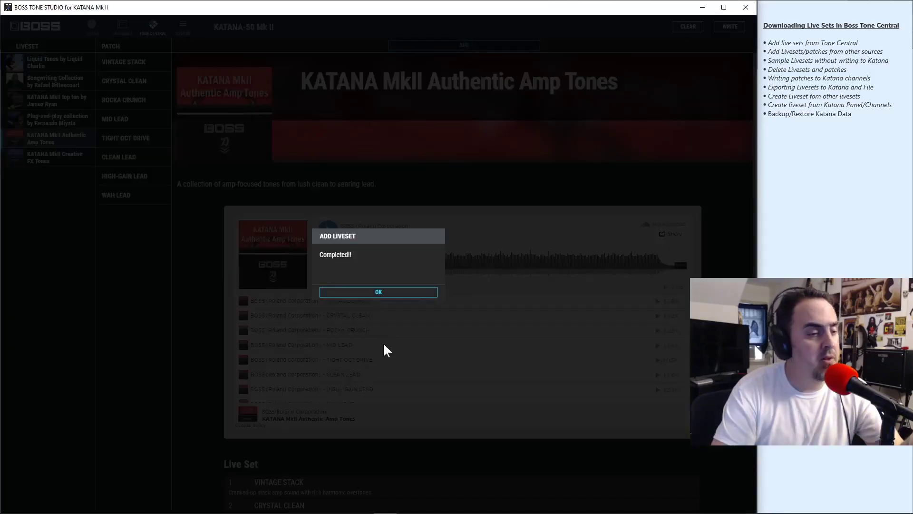
left_click(386, 292)
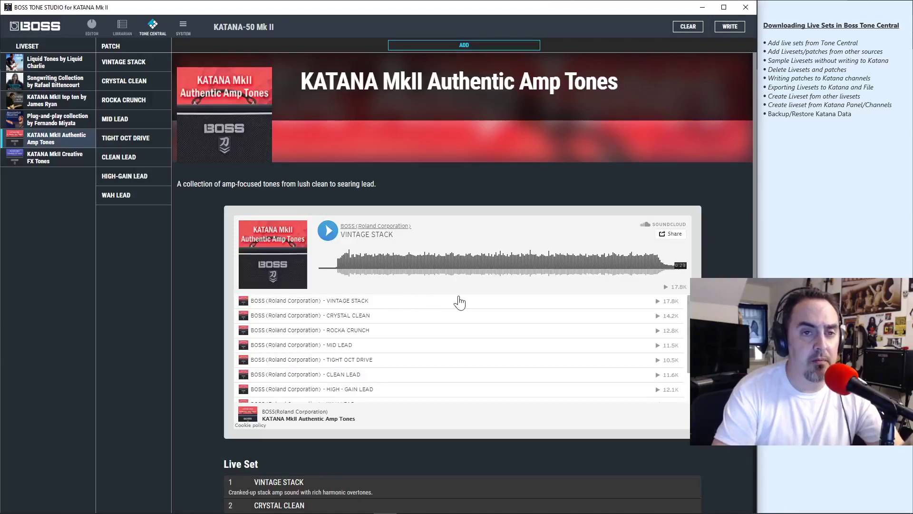
Step: Add the KATANA MkII Creative FX Tones live set and return to the Librarian
left_click(52, 162)
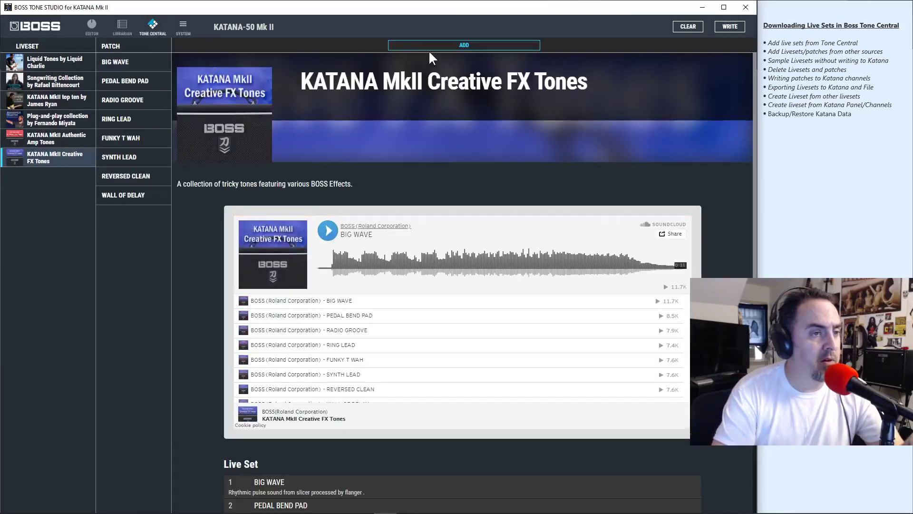
left_click(429, 49)
left_click(397, 291)
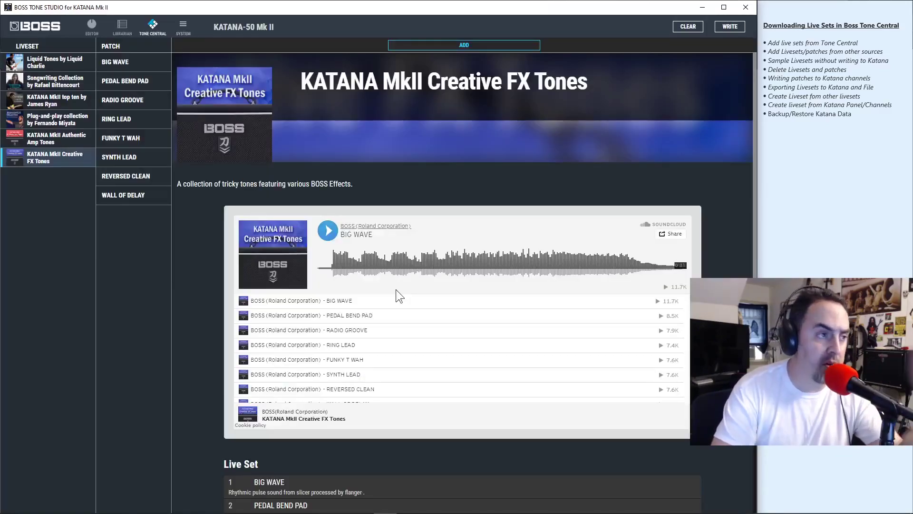
left_click(121, 30)
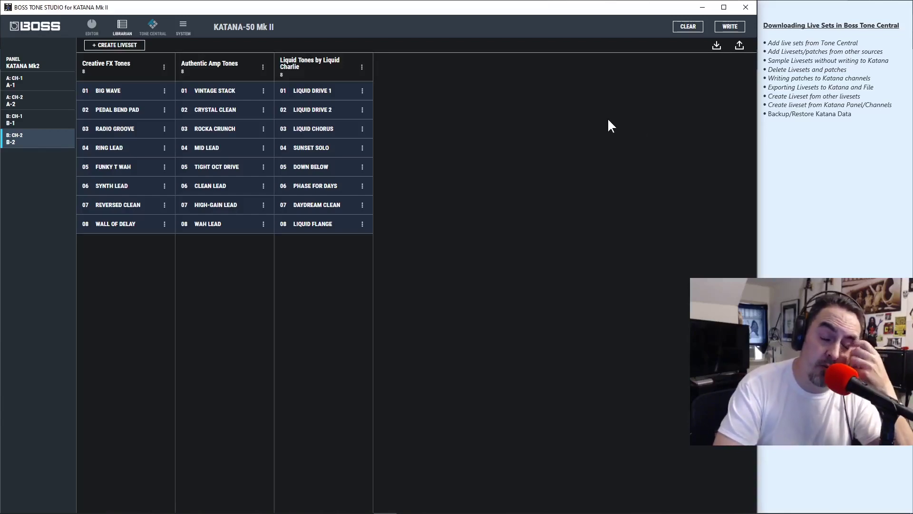
Step: Switch to Chrome and browse the shared patch files of the Boss Katana Patch Central Facebook group
mouse_move(809, 511)
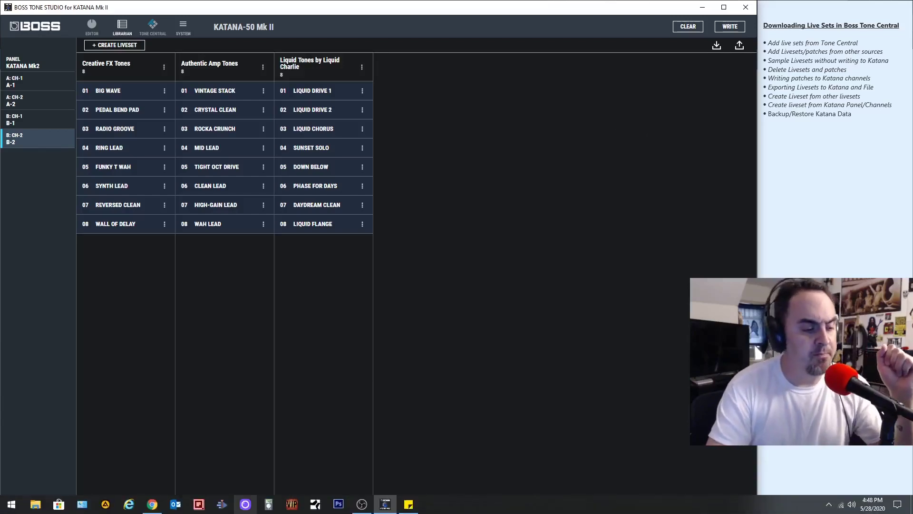
left_click(153, 505)
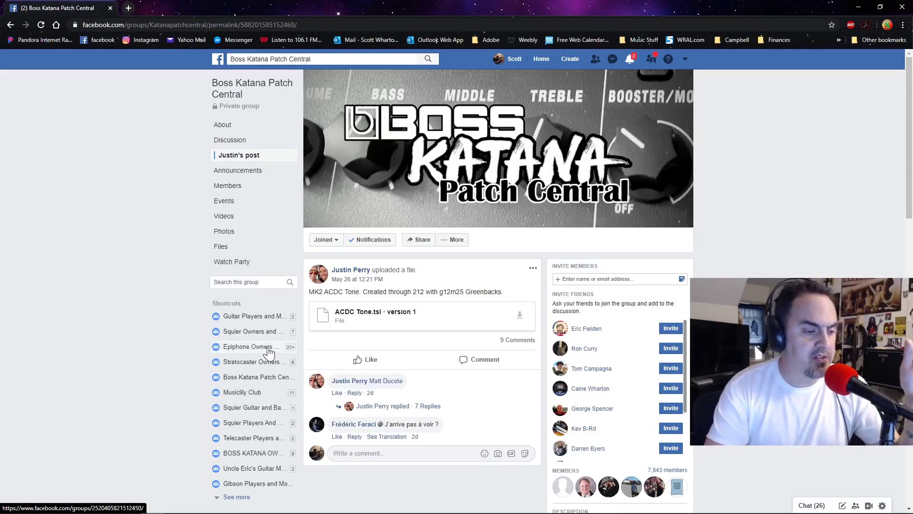
scroll(270, 369, "down", 2)
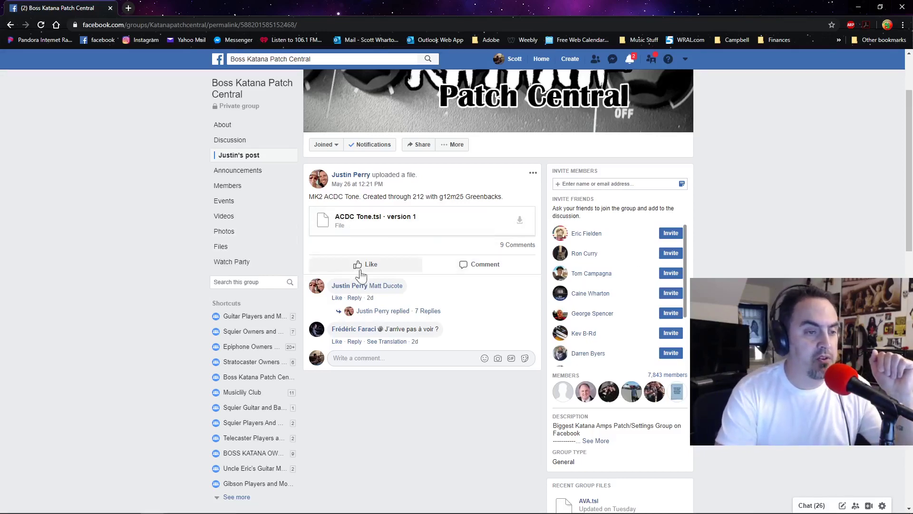
left_click(221, 251)
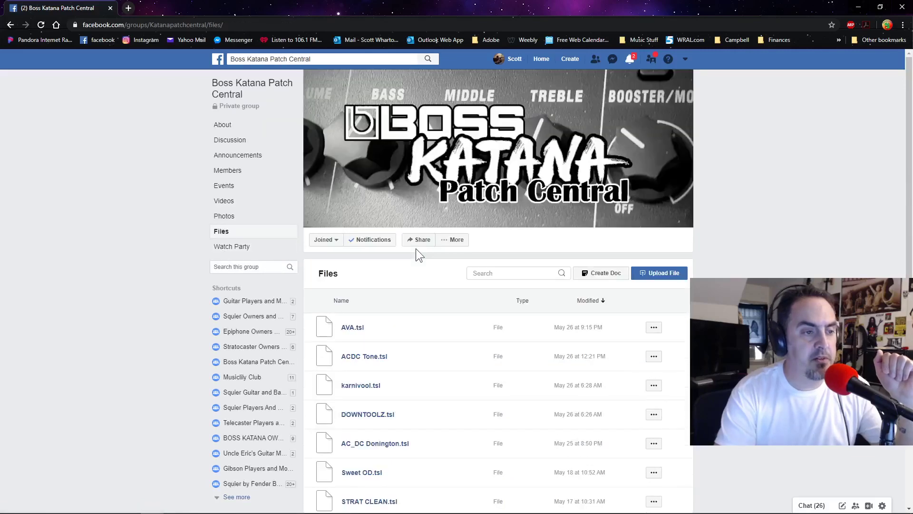
scroll(475, 318, "down", 5)
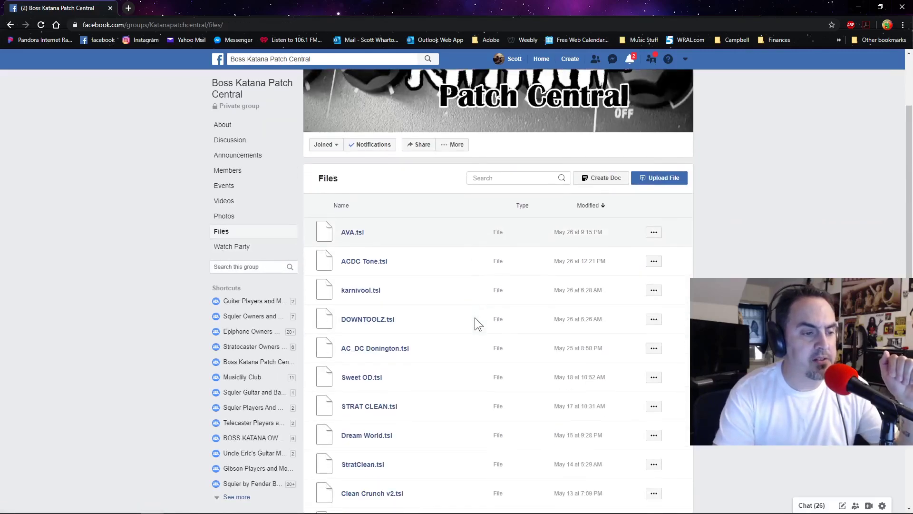
scroll(431, 302, "down", 4)
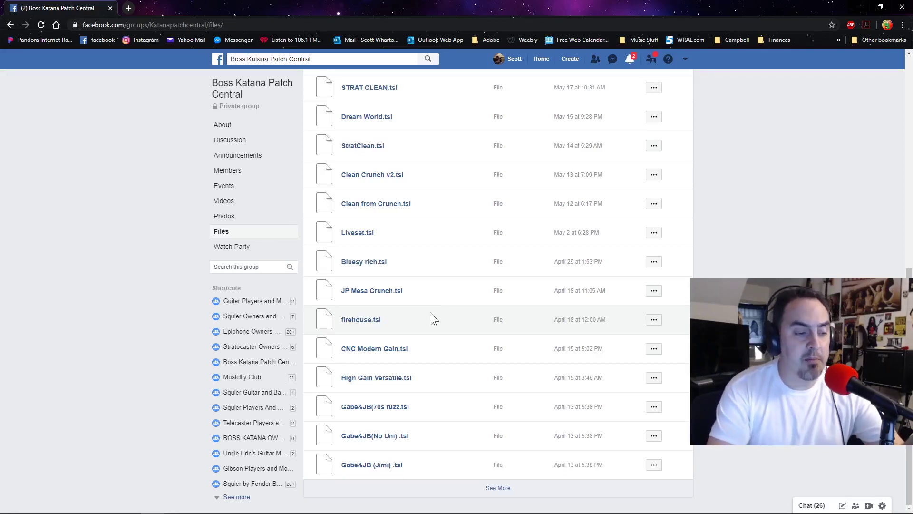
scroll(430, 313, "up", 5)
scroll(429, 318, "down", 5)
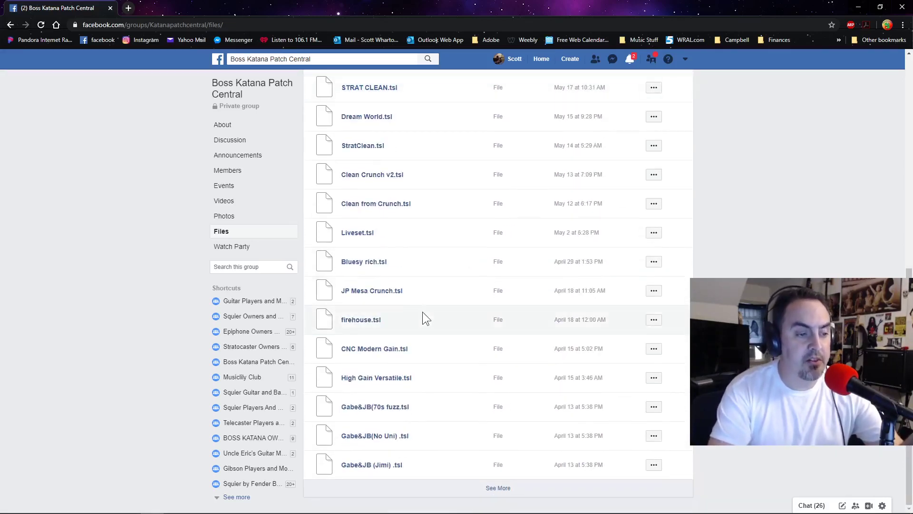
scroll(423, 312, "up", 5)
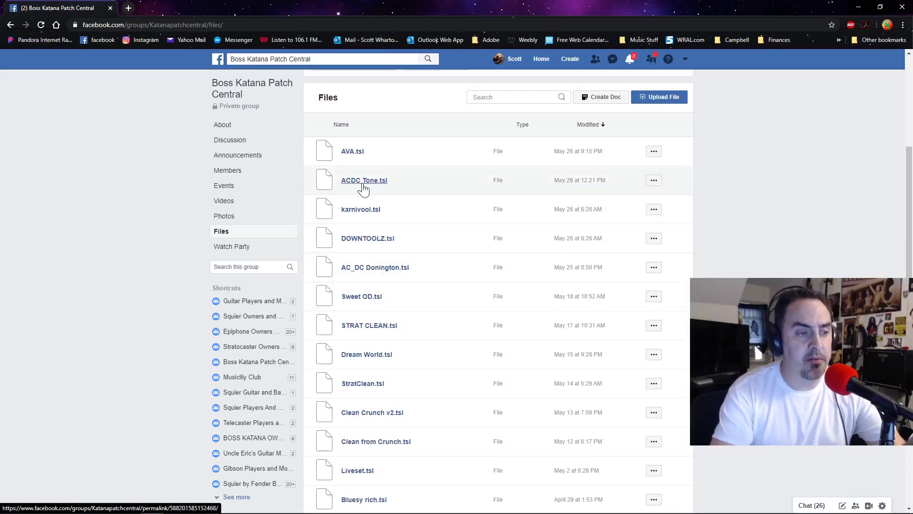
Step: Download ACDC Tone.tsl from its group post and return to Boss Tone Studio
left_click(364, 182)
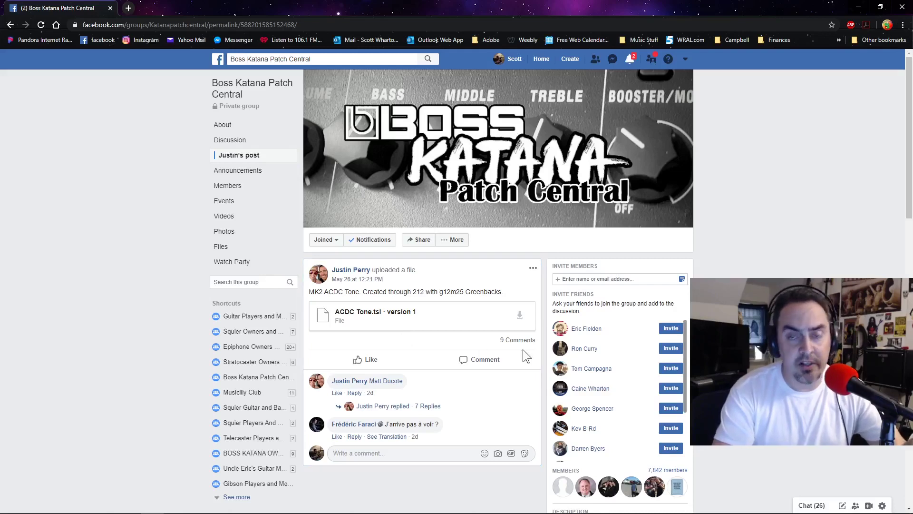
scroll(475, 352, "down", 1)
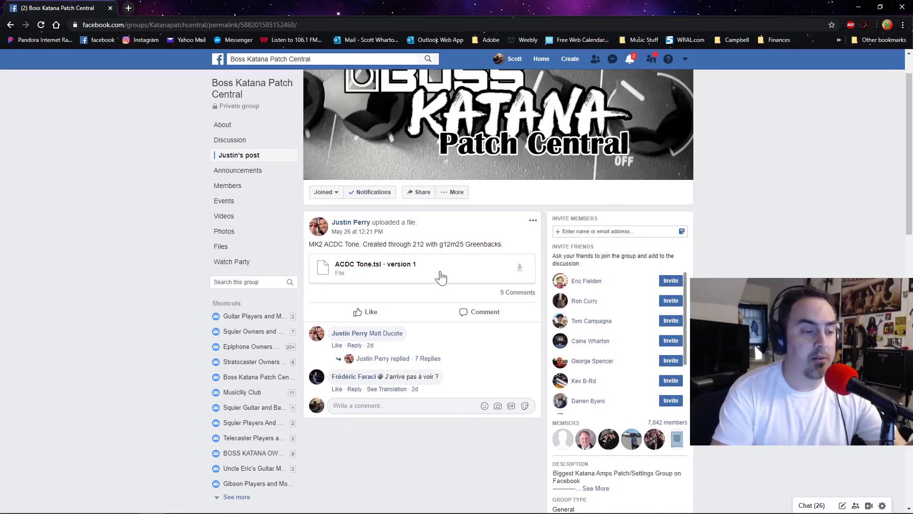
left_click(379, 264)
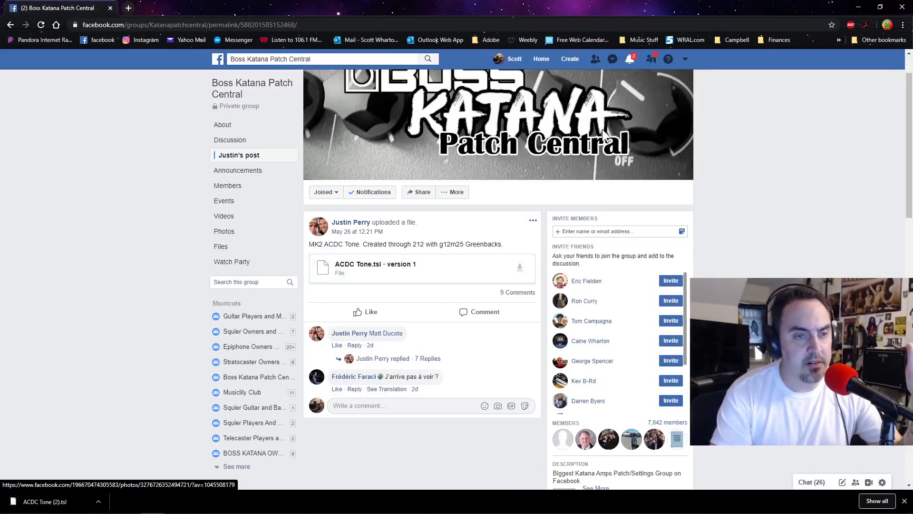
left_click(860, 7)
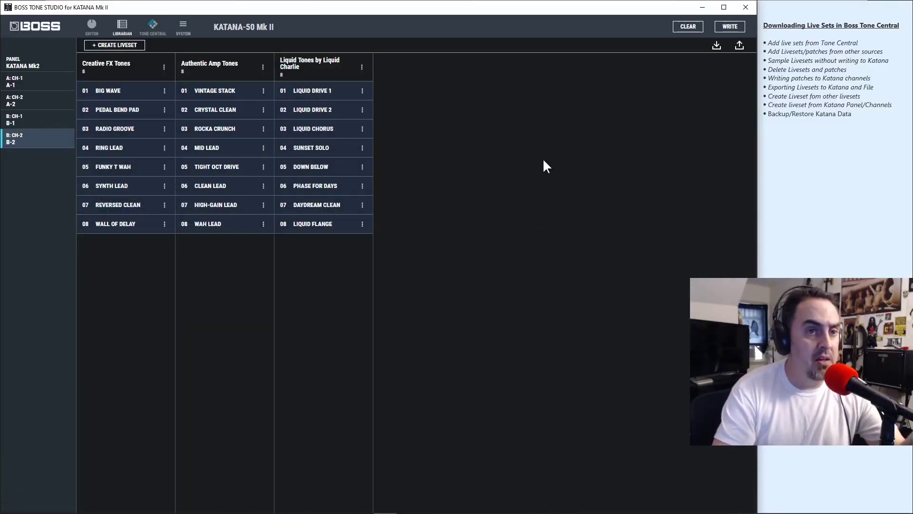
Step: Import the live set file ROCK LEGEND 1.tsl from the Katana patches folder into the Librarian
left_click(717, 46)
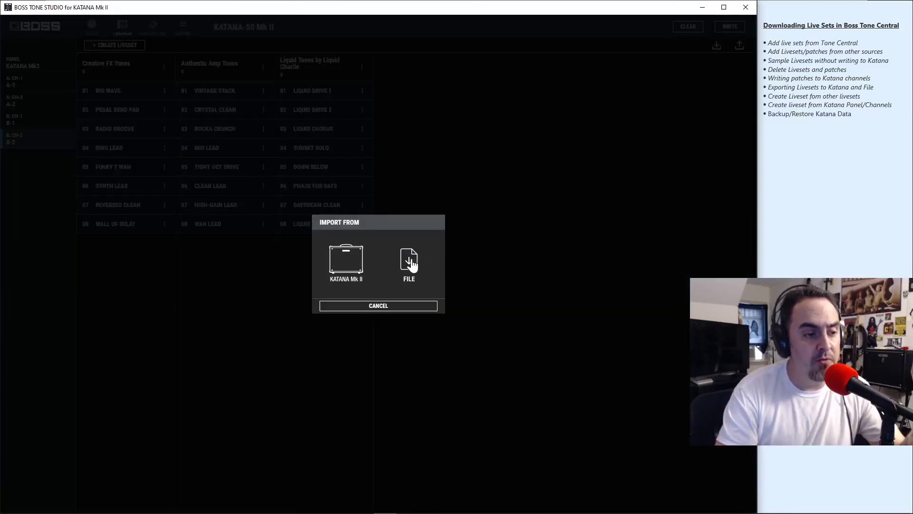
left_click(409, 260)
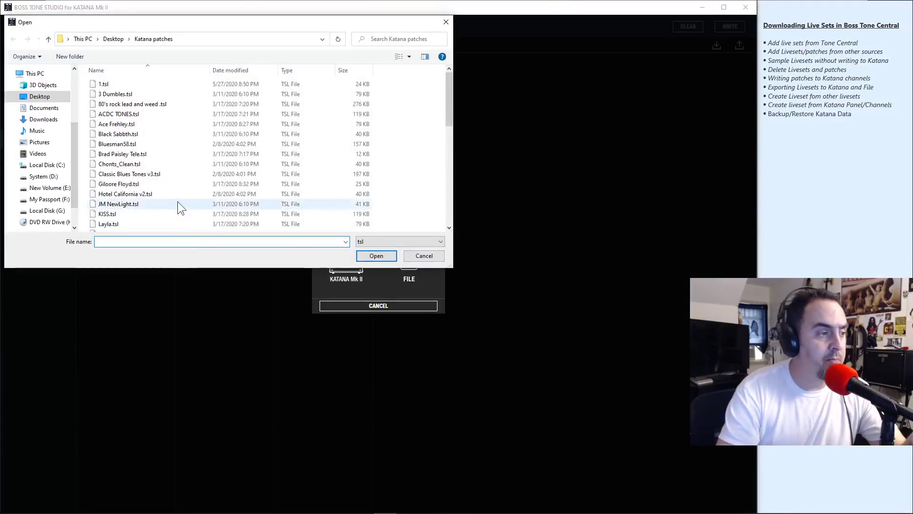
left_click_drag(187, 23, 471, 92)
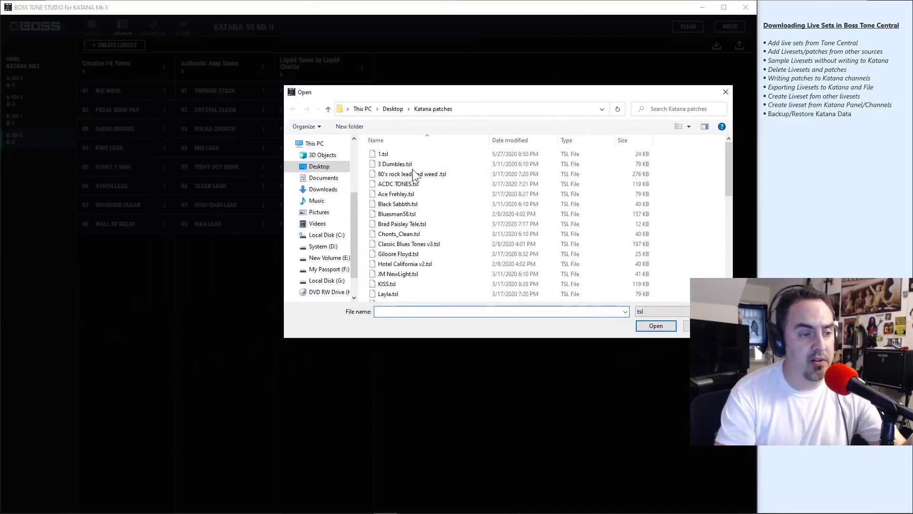
scroll(424, 204, "down", 10)
scroll(422, 200, "down", 3)
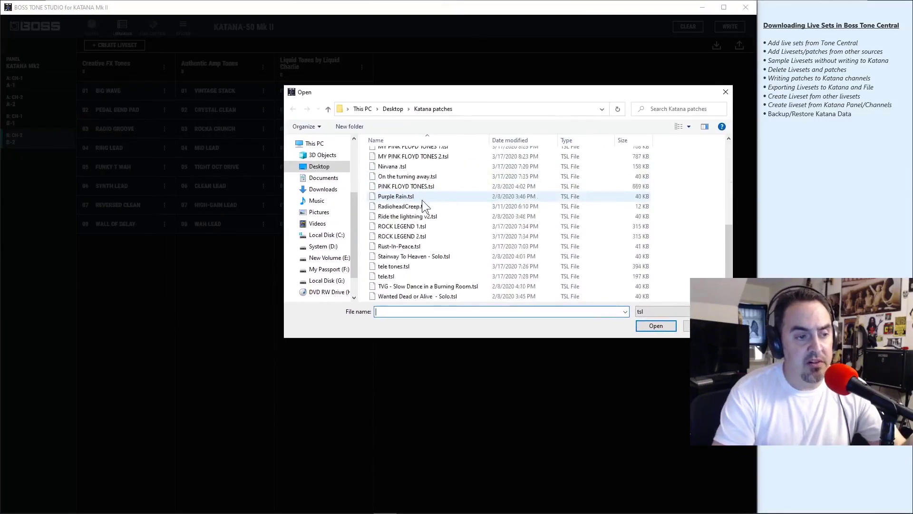
scroll(422, 200, "up", 2)
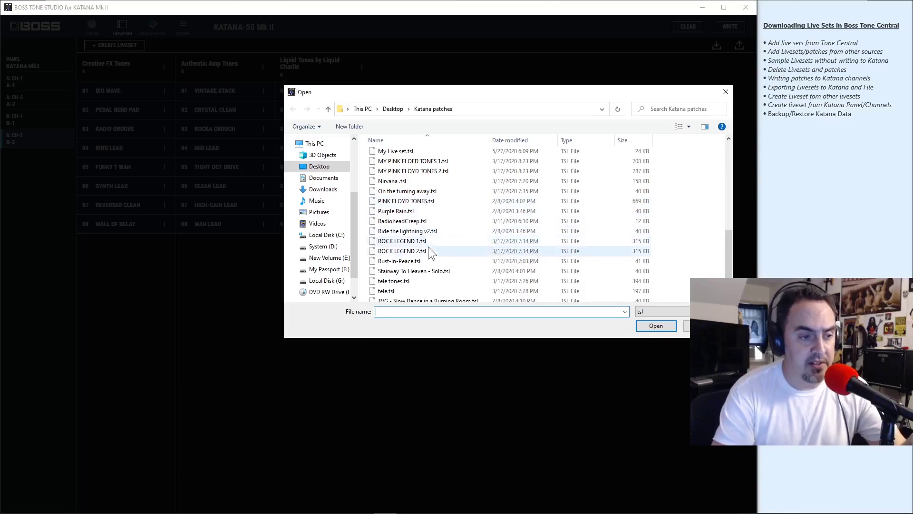
left_click(408, 242)
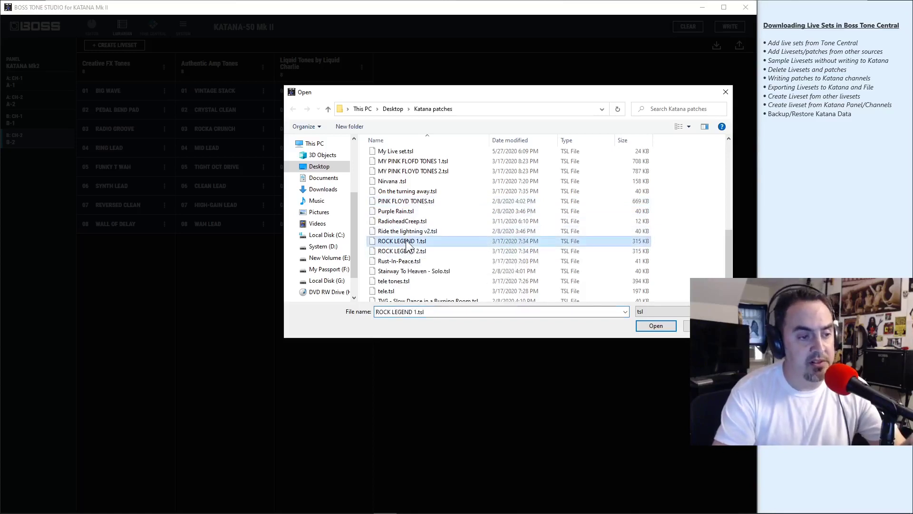
left_click(659, 326)
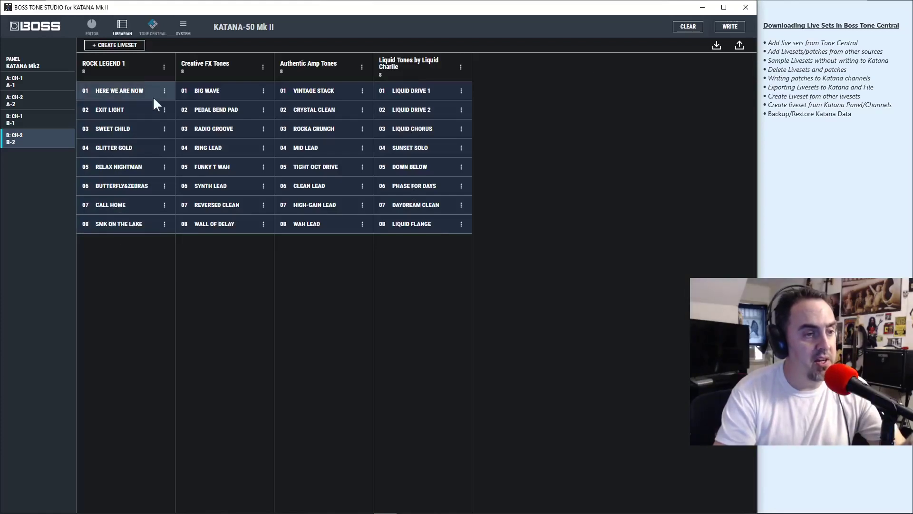
Step: Import the live set file MY PINK FLOFD TONES 1.tsl from the Katana patches folder
left_click(715, 45)
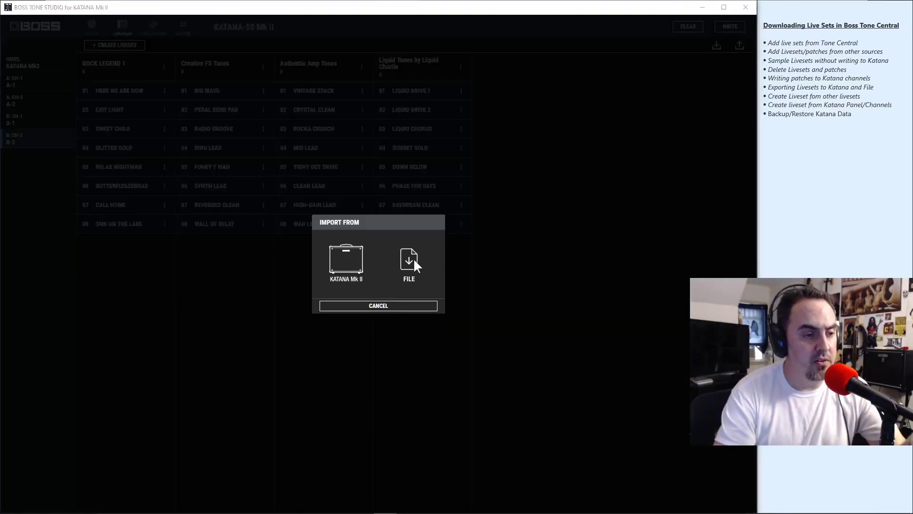
left_click(410, 261)
scroll(526, 258, "down", 6)
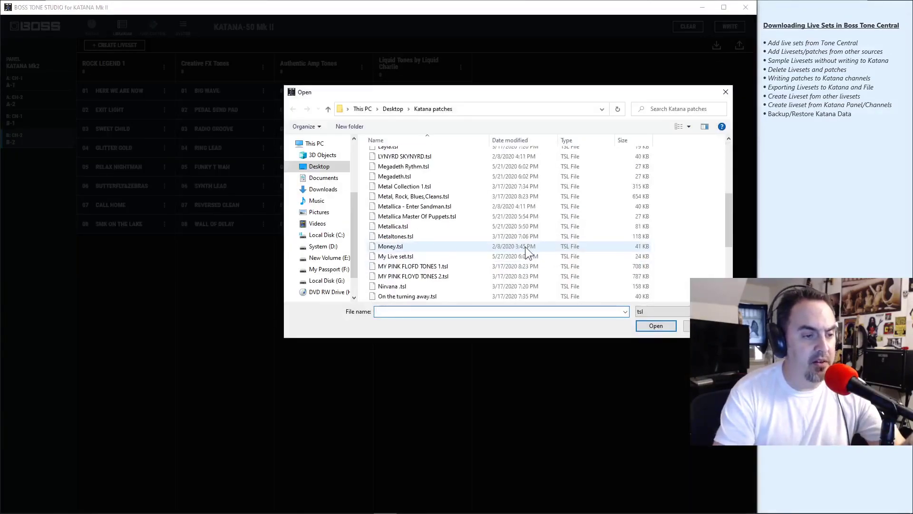
left_click(422, 269)
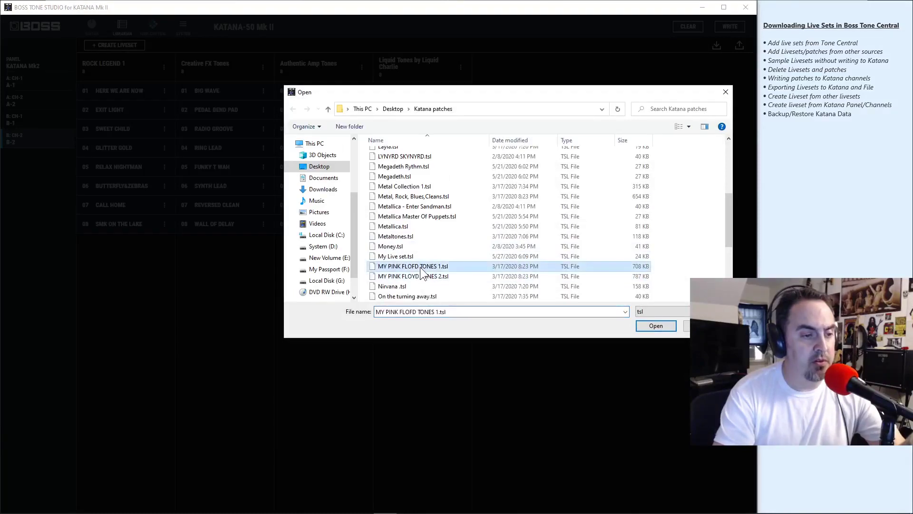
left_click(640, 326)
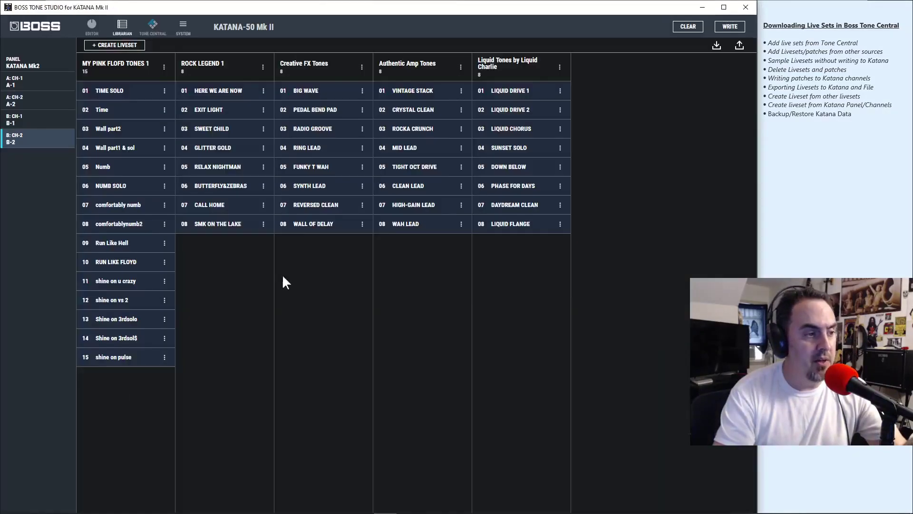
Step: Import the live set file Purple Rain.tsl from the Katana patches folder into the Librarian
left_click(716, 48)
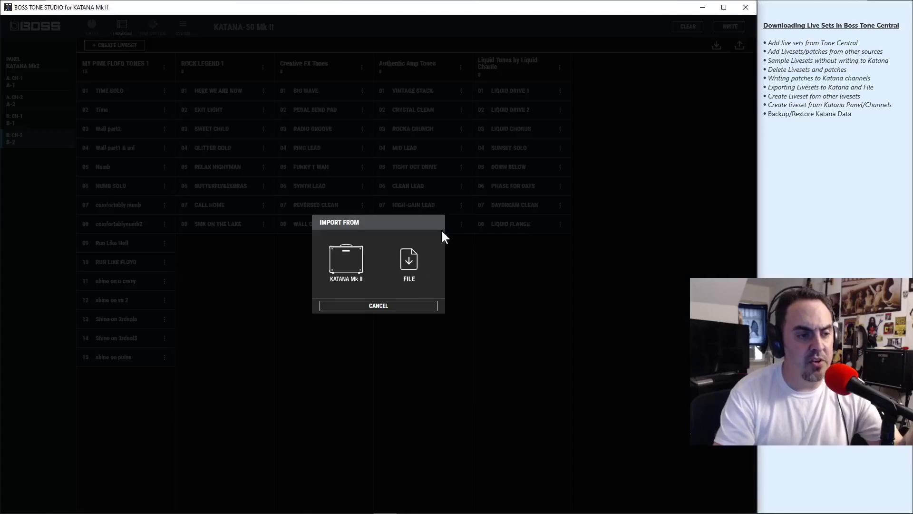
left_click(410, 261)
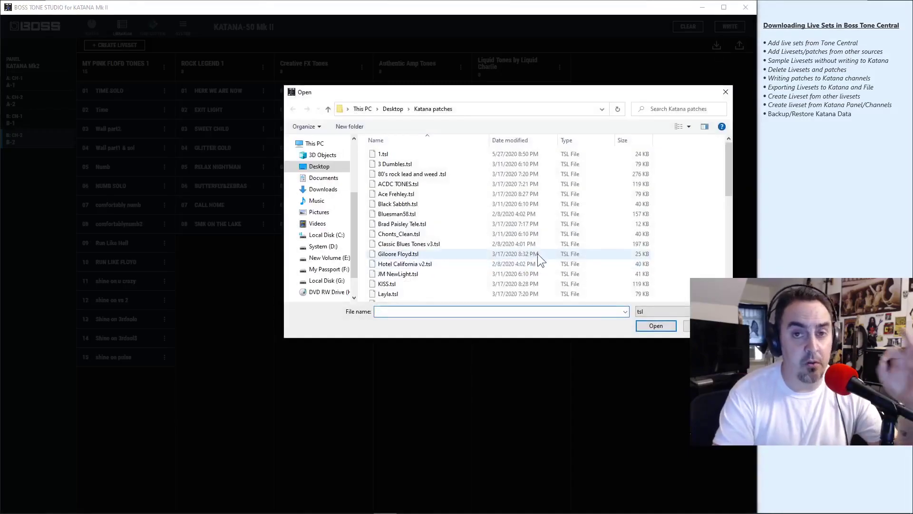
scroll(470, 233, "down", 4)
scroll(469, 236, "down", 3)
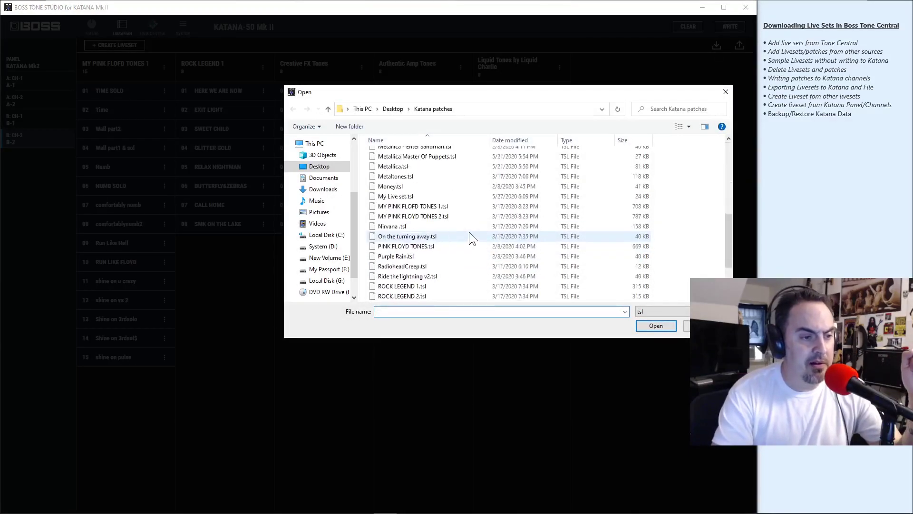
scroll(469, 236, "down", 3)
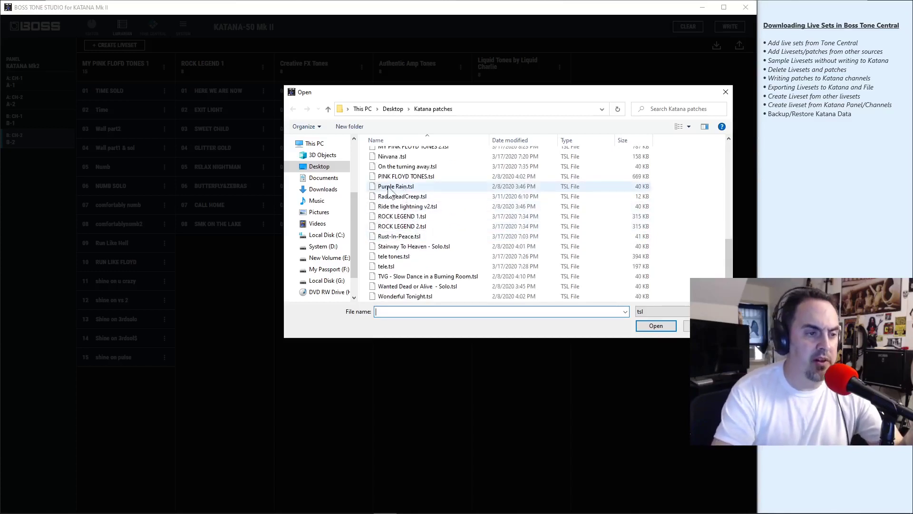
double_click(400, 188)
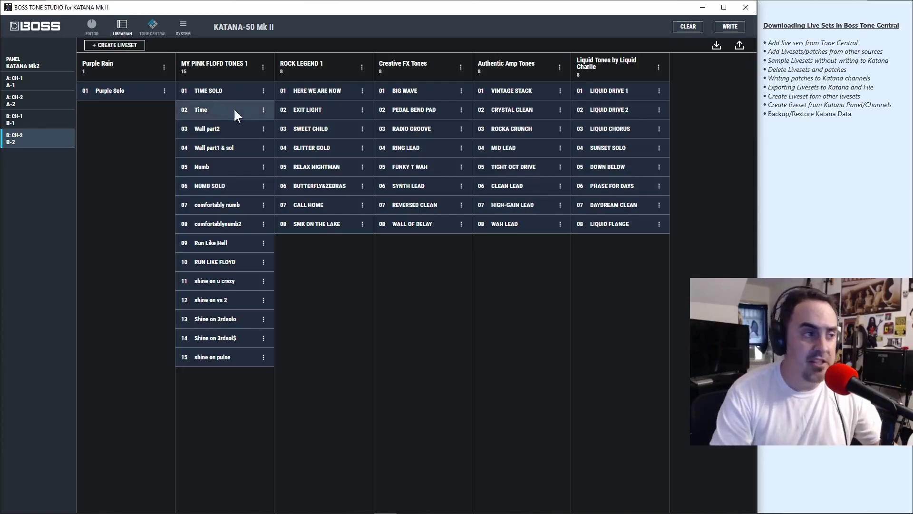
Step: Sample the LIQUID DRIVE 1 and Purple Solo patches without writing them to the Katana
left_click(601, 92)
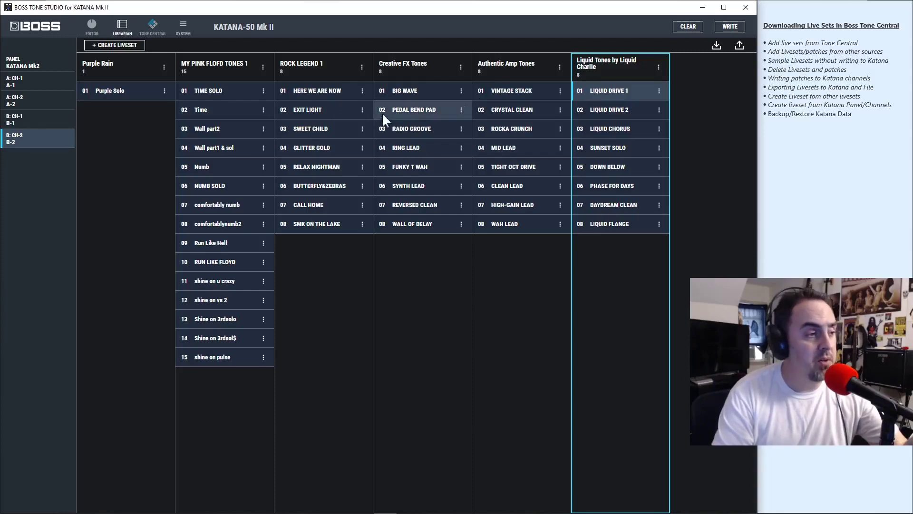
left_click(132, 90)
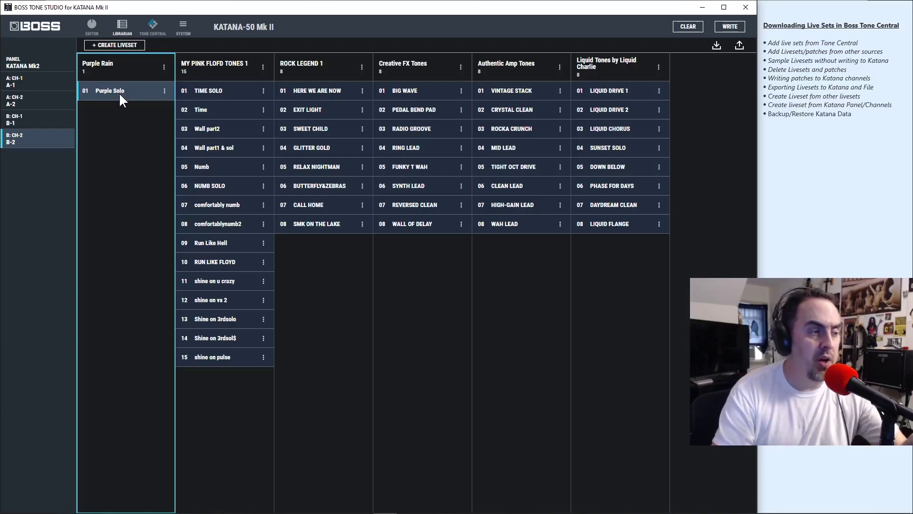
Step: Delete the Purple Solo patch and its Purple Rain live set from the Librarian
left_click(165, 91)
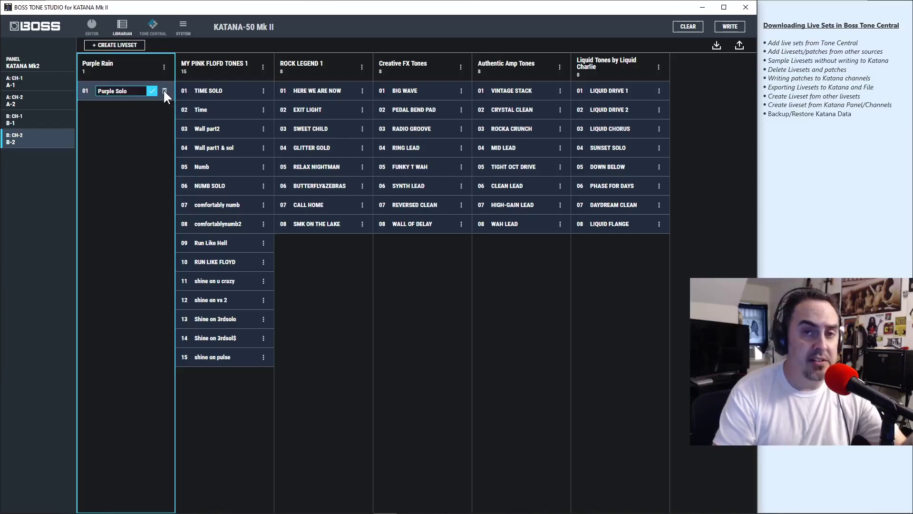
left_click(164, 91)
left_click(410, 294)
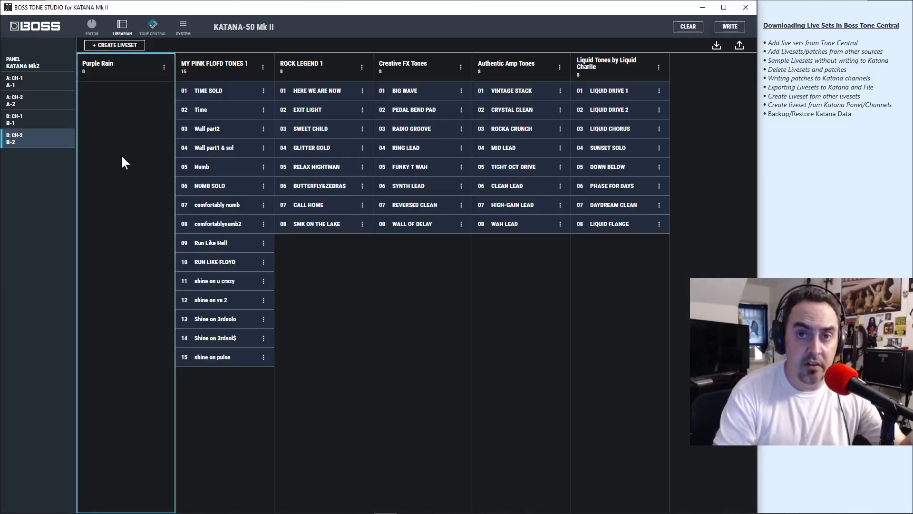
left_click(164, 66)
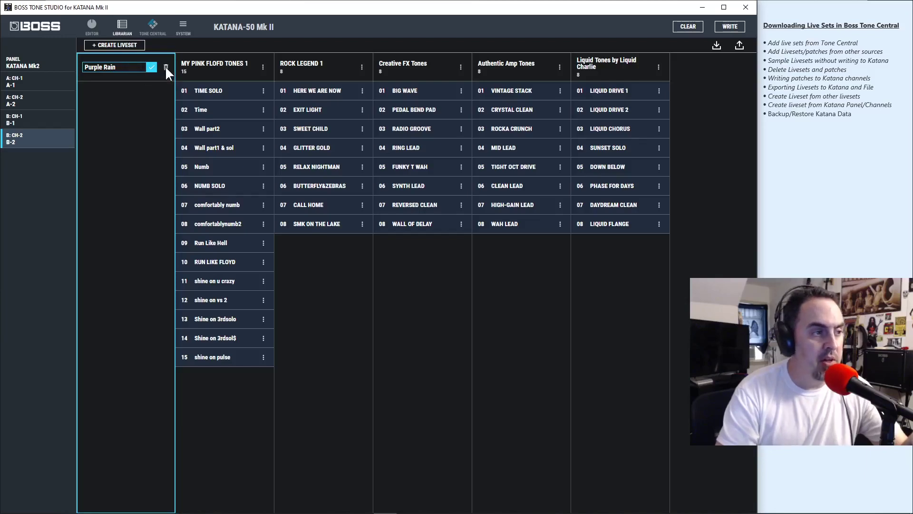
left_click(166, 67)
left_click(415, 294)
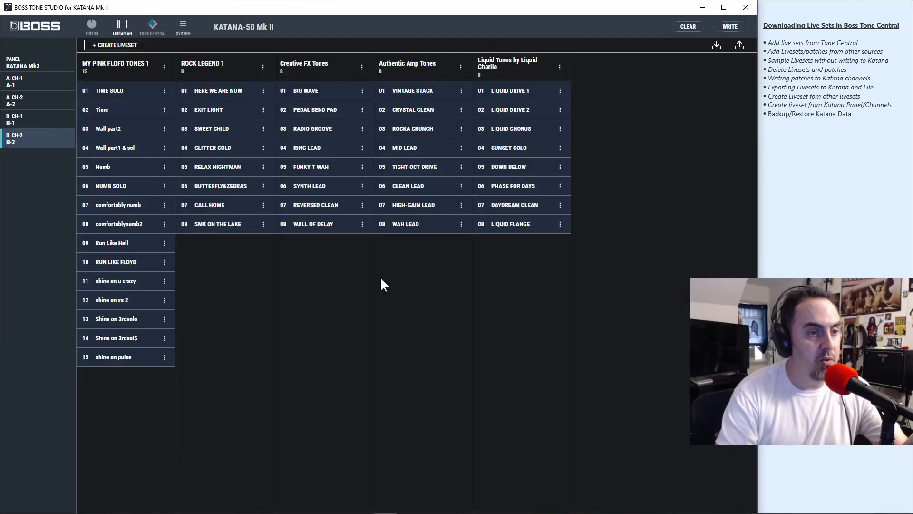
Step: Delete the live set Liquid Tones by Liquid Charlie from the Librarian
left_click(561, 66)
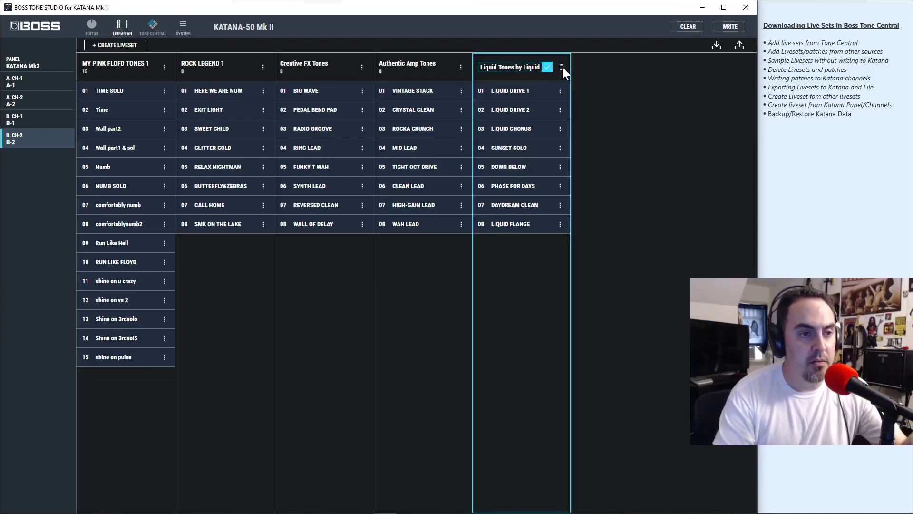
left_click(561, 67)
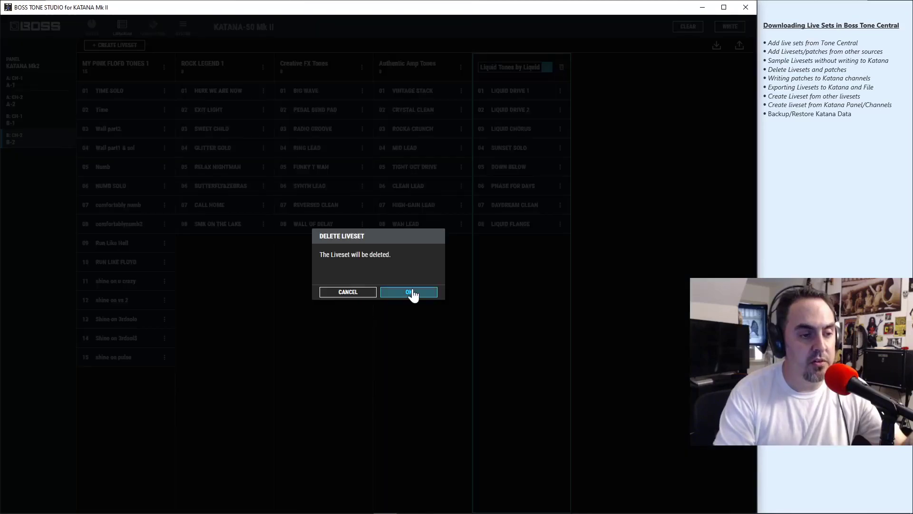
left_click(411, 292)
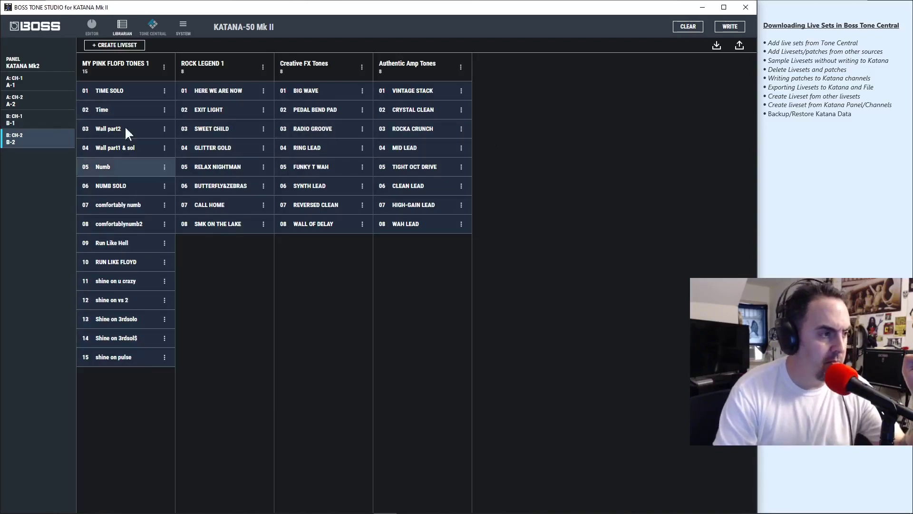
Step: Write the comfortably numb patch from MY PINK FLOFD TONES 1 to tone setting A: CH1, keeping its name
left_click(133, 203)
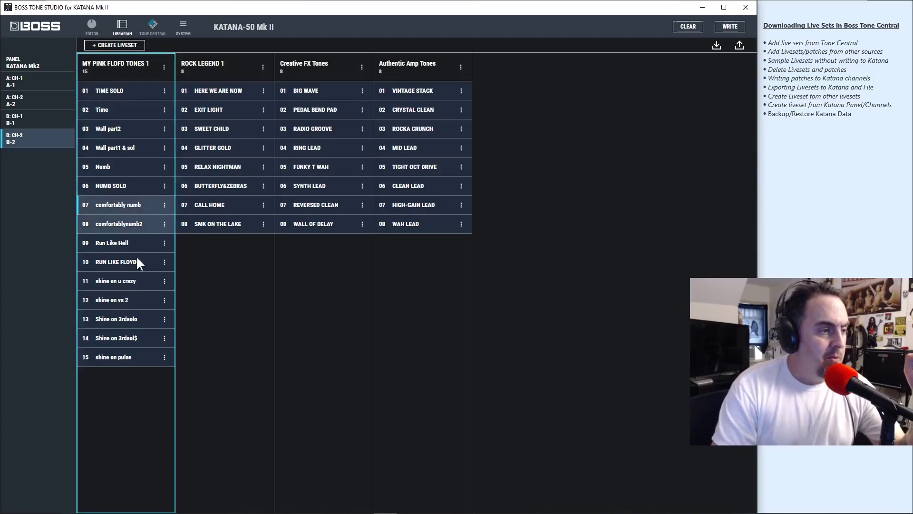
left_click(126, 204)
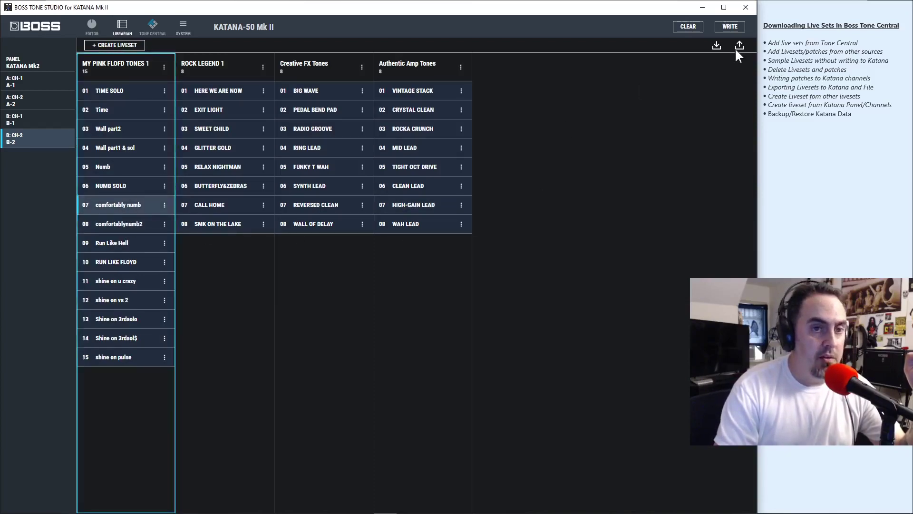
left_click(731, 27)
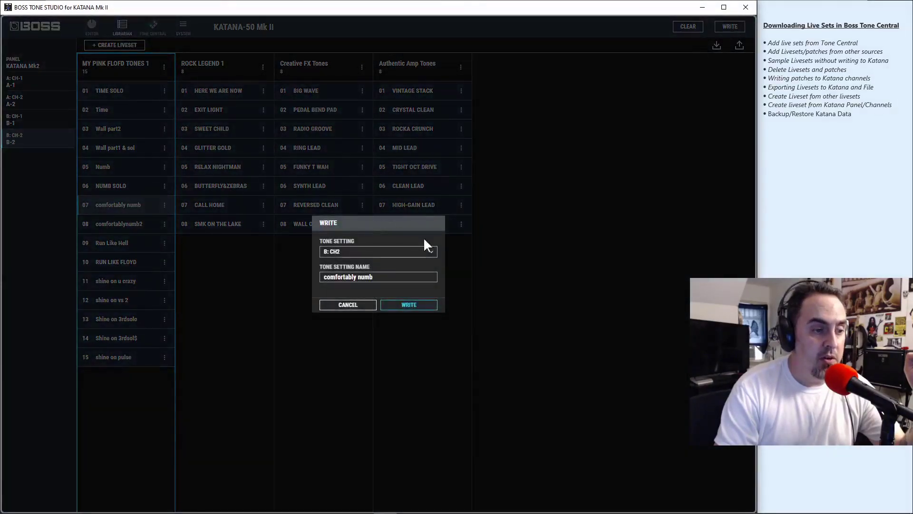
left_click(409, 259)
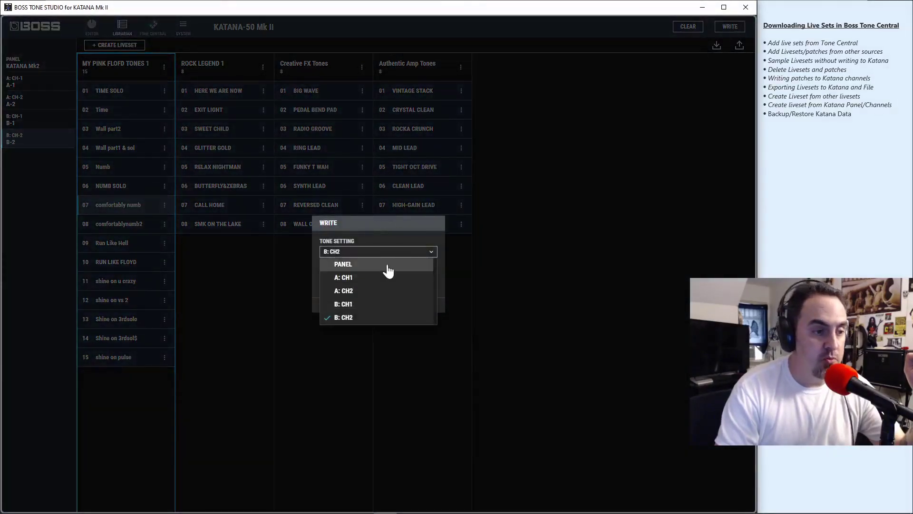
left_click(375, 279)
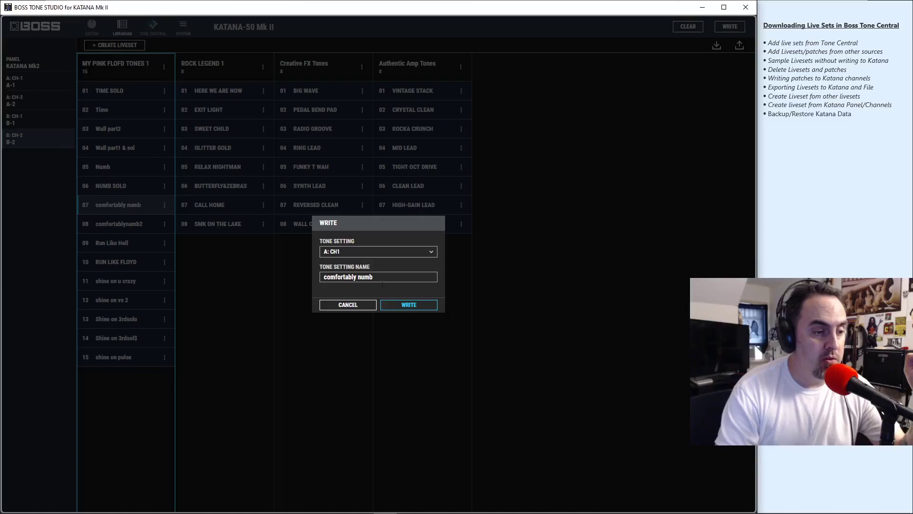
left_click(415, 305)
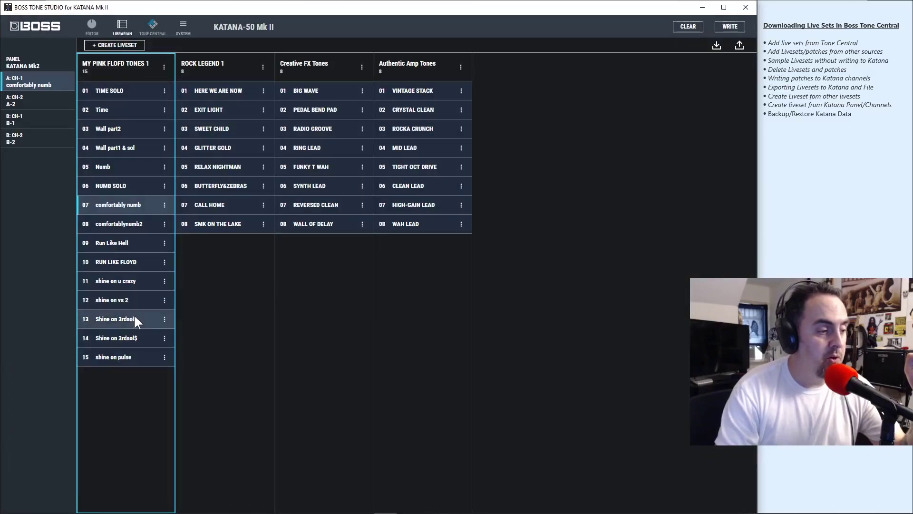
Step: Copy the shine on vs 2 patch from MY PINK FLOFD TONES 1 directly onto the Katana's A: CH-2 channel
left_click(118, 302)
left_click_drag(118, 300, 47, 105)
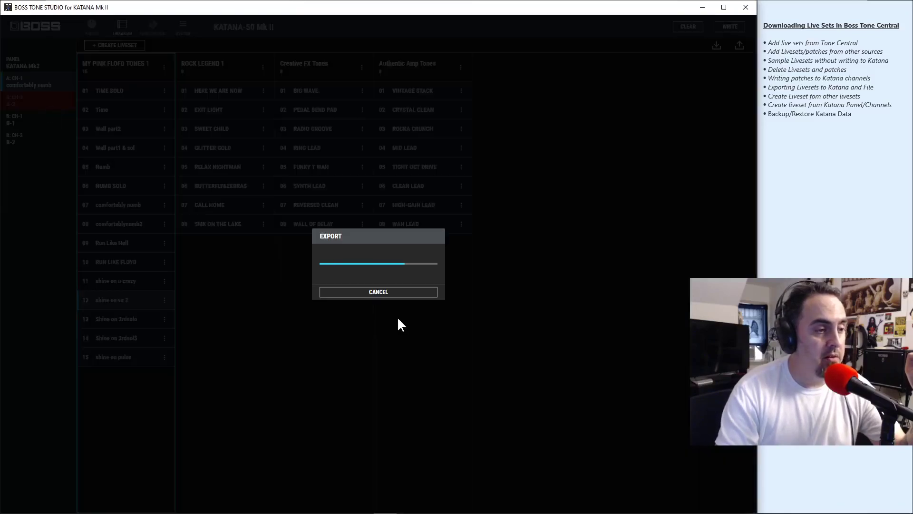
left_click(379, 291)
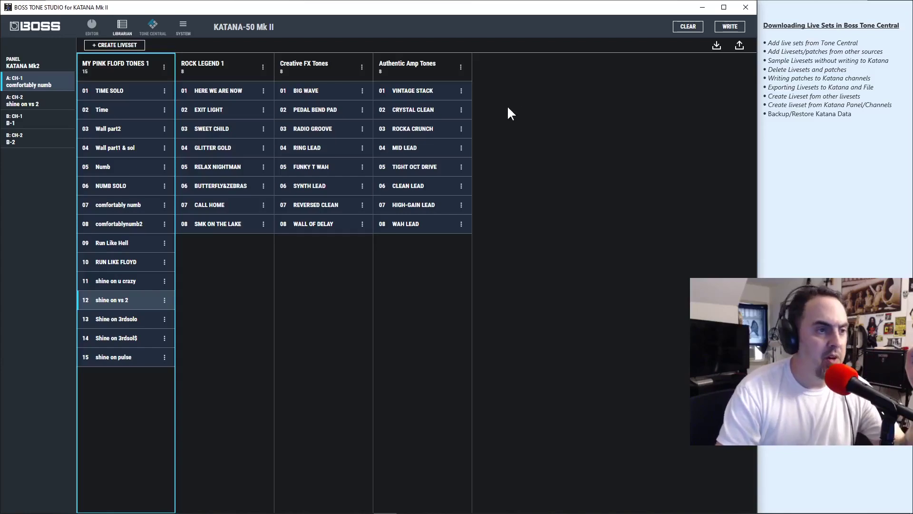
Step: Create a new empty live set named 1
left_click(110, 46)
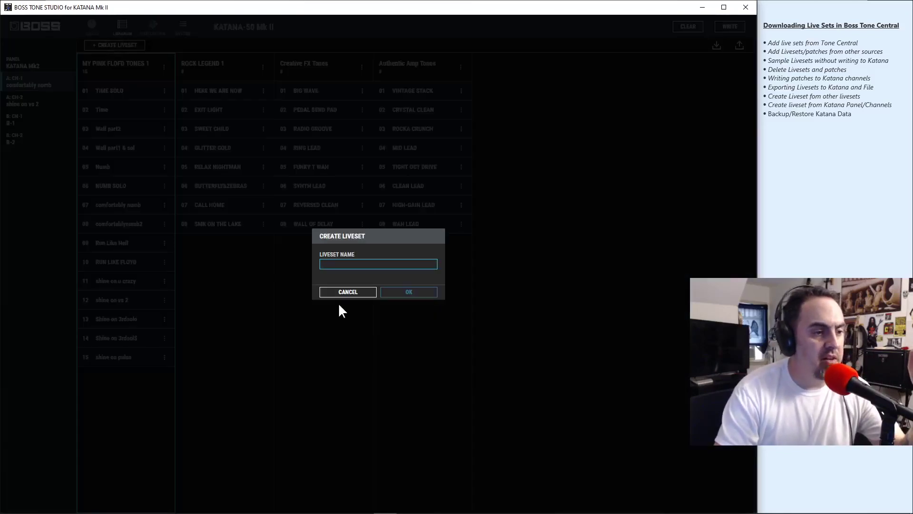
type("1")
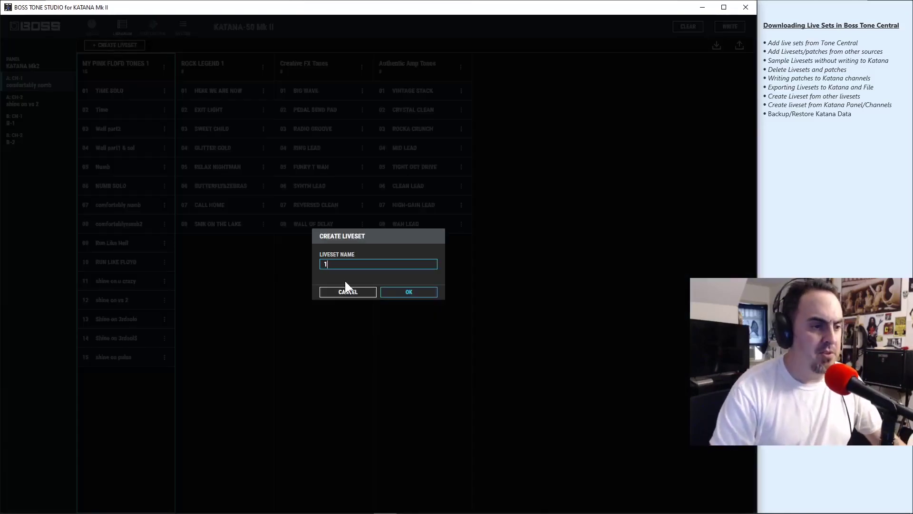
key("Return")
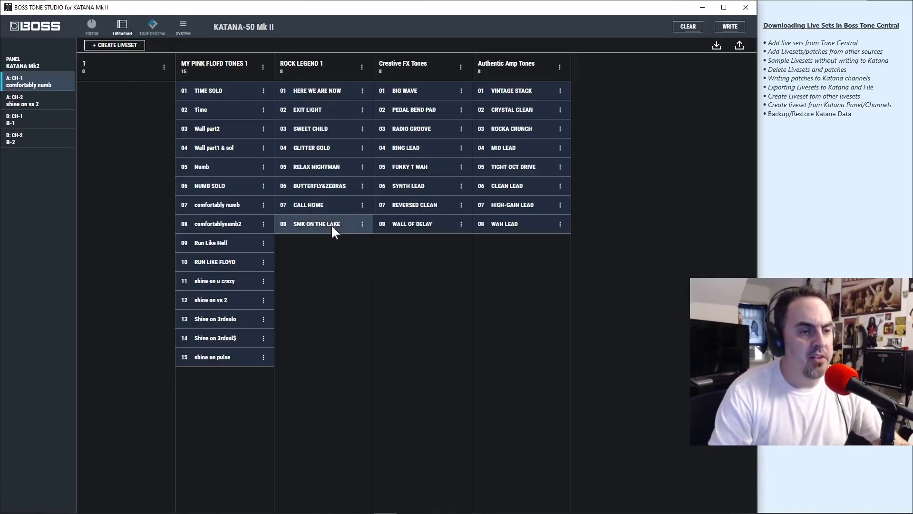
Step: Copy the patches shine on pulse, EXIT LIGHT, RING LEAD and TIGHT OCT DRIVE into live set 1 in that order
left_click_drag(224, 358, 126, 100)
left_click_drag(338, 116, 135, 129)
left_click_drag(396, 150, 128, 143)
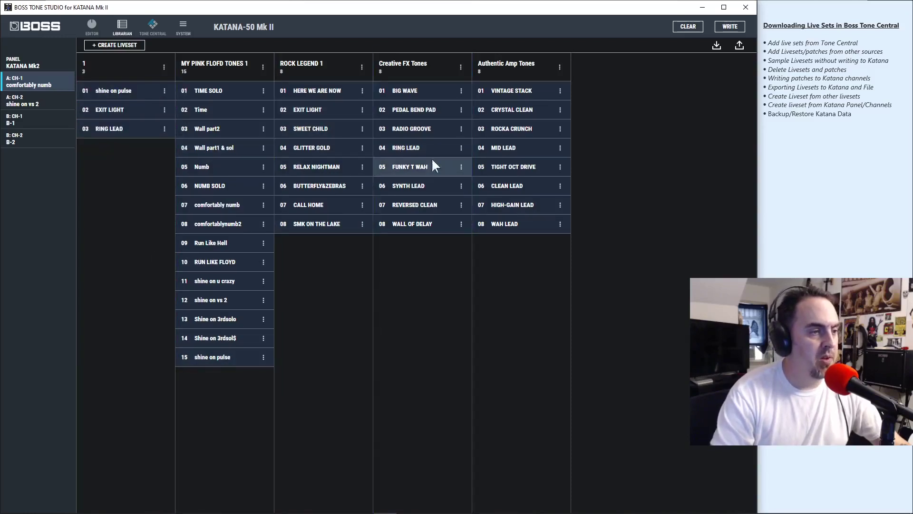
left_click_drag(498, 167, 110, 160)
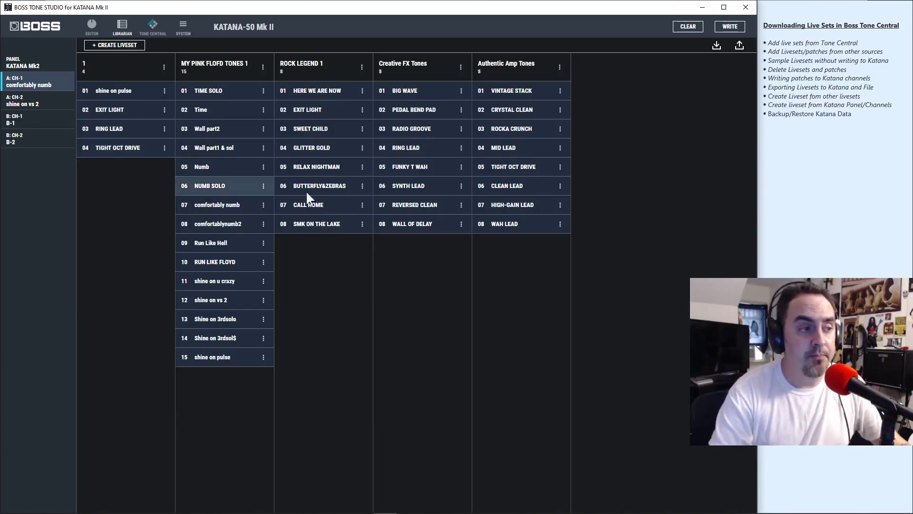
Step: Export live set 1 to the Katana Mk II to fill its four channels
left_click(739, 46)
left_click(409, 237)
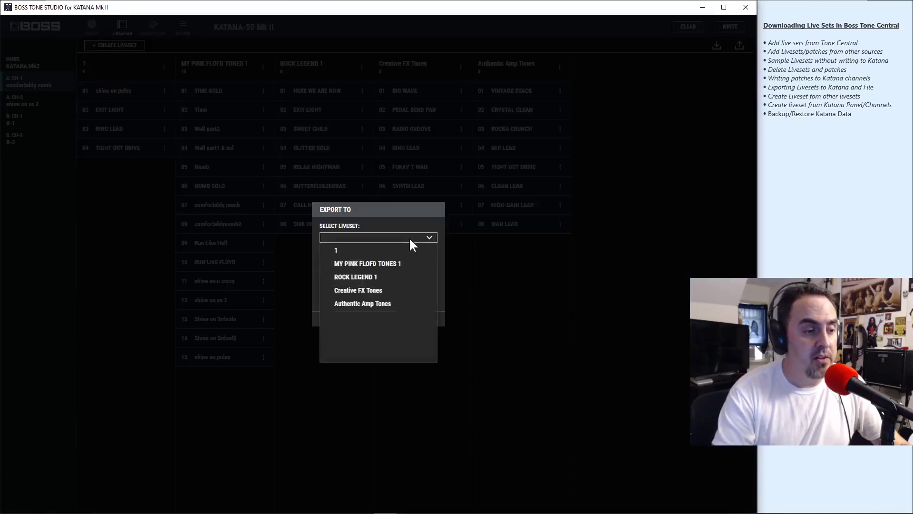
left_click(379, 248)
left_click(355, 275)
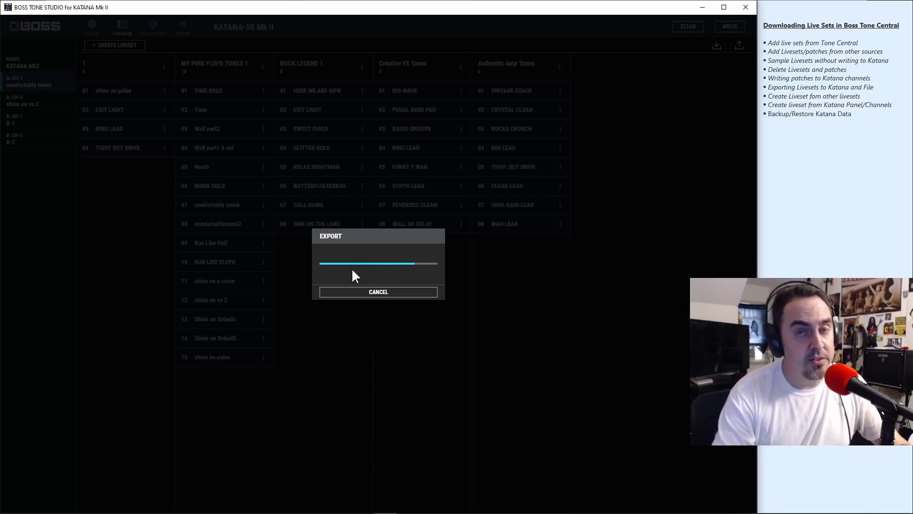
left_click(389, 292)
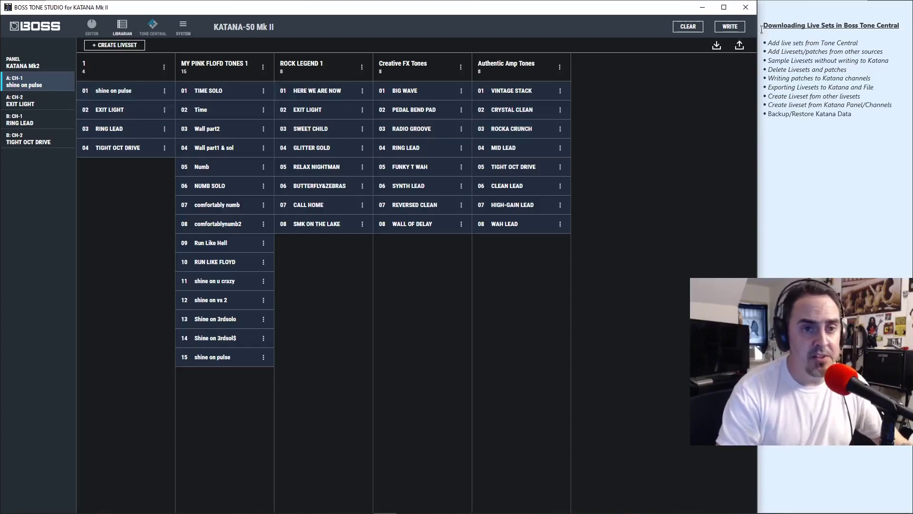
Step: Export live set 1 to the file 1.tsl in the Katana patches folder, replacing the existing file
left_click(740, 46)
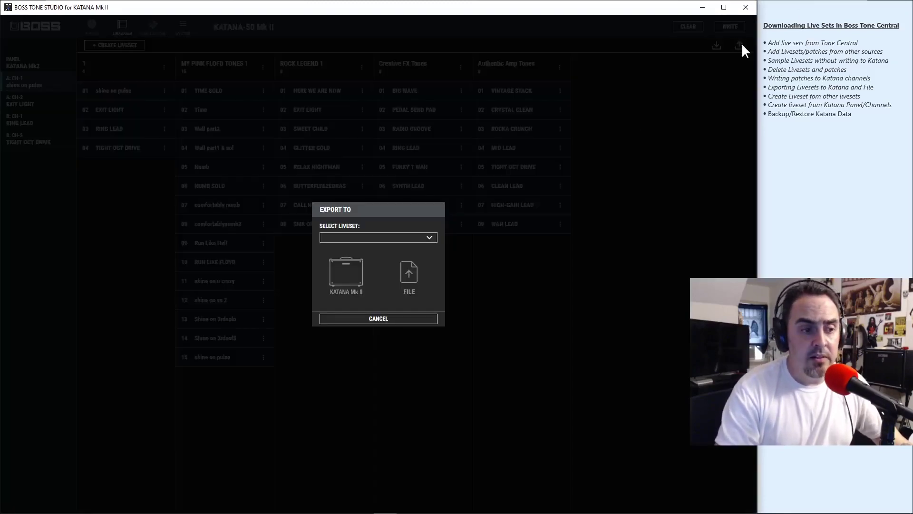
left_click(426, 238)
left_click(376, 251)
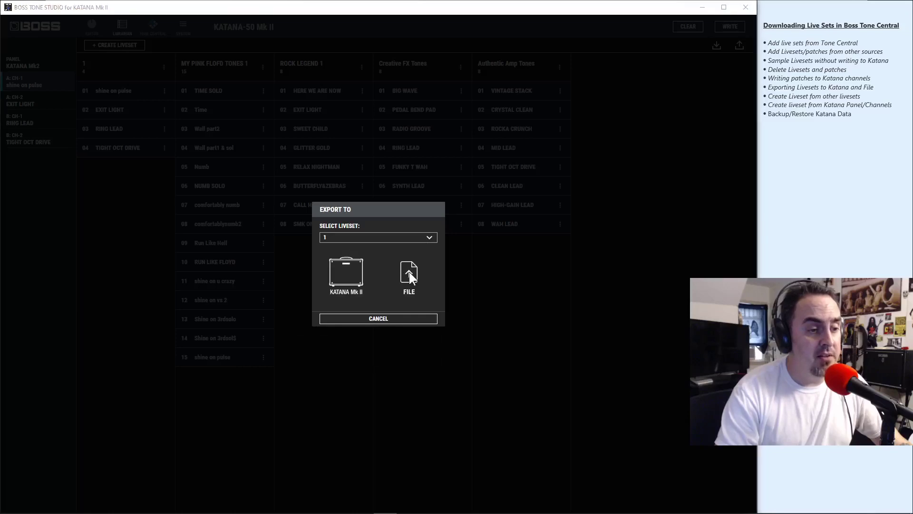
left_click(409, 275)
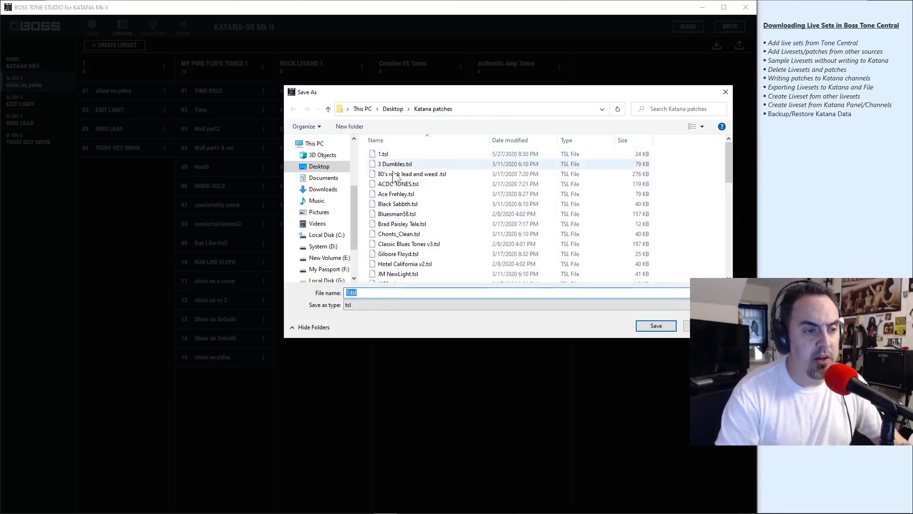
left_click(649, 325)
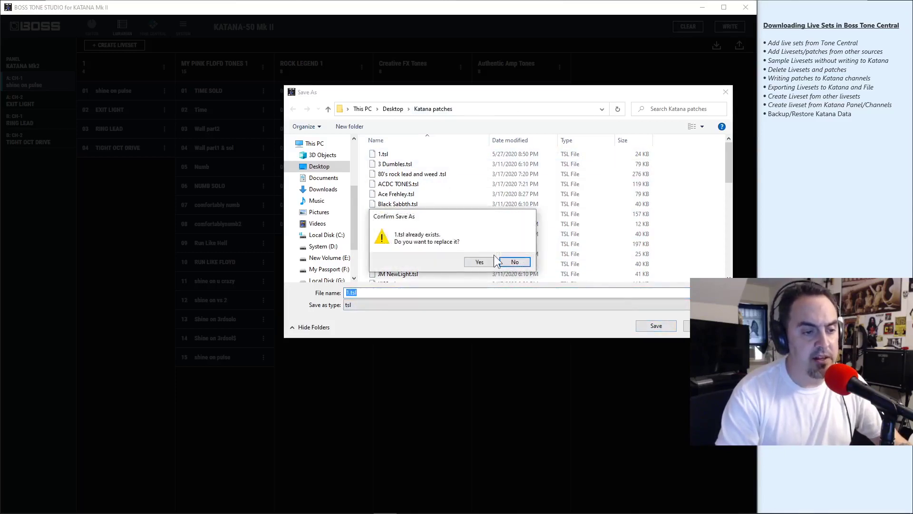
left_click(480, 263)
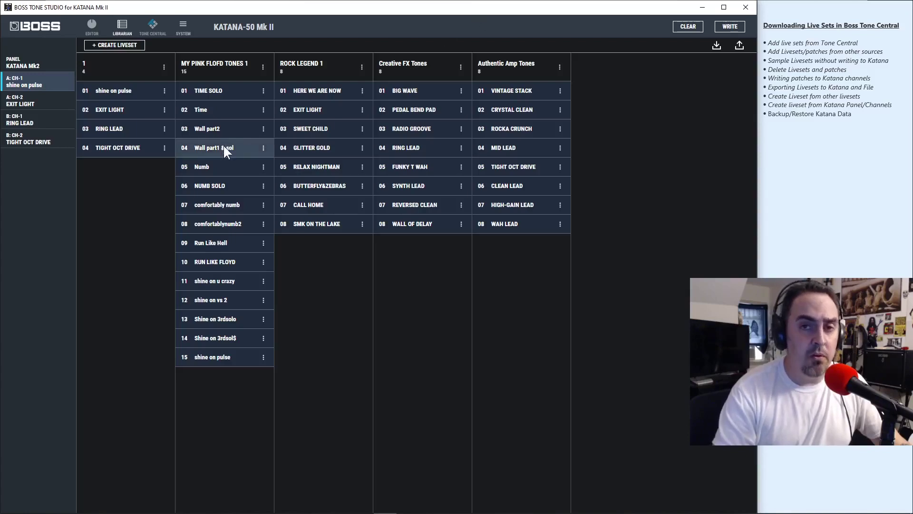
Step: Delete live set 1 from the librarian
left_click(716, 45)
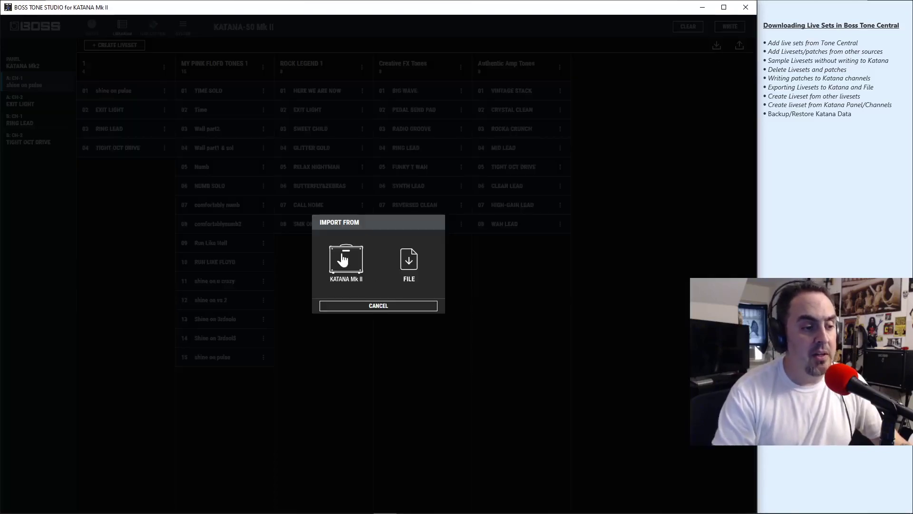
left_click(386, 306)
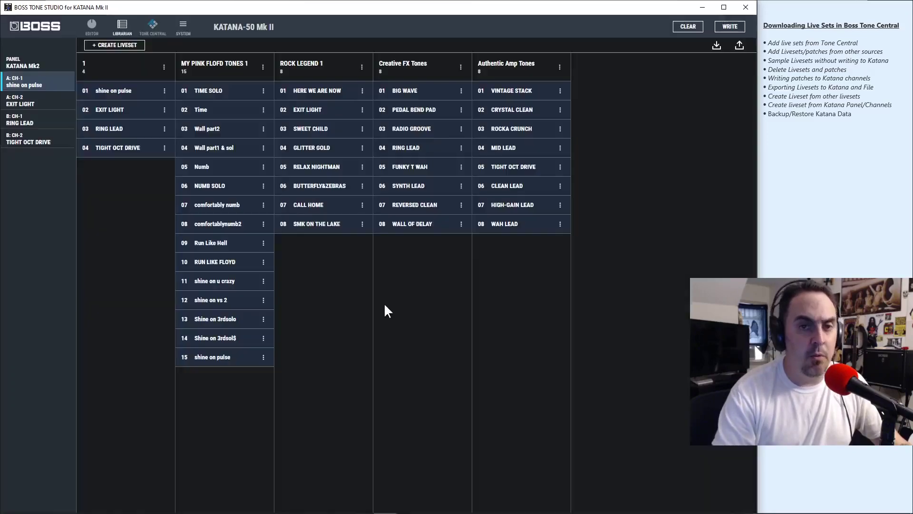
left_click(164, 67)
left_click(166, 67)
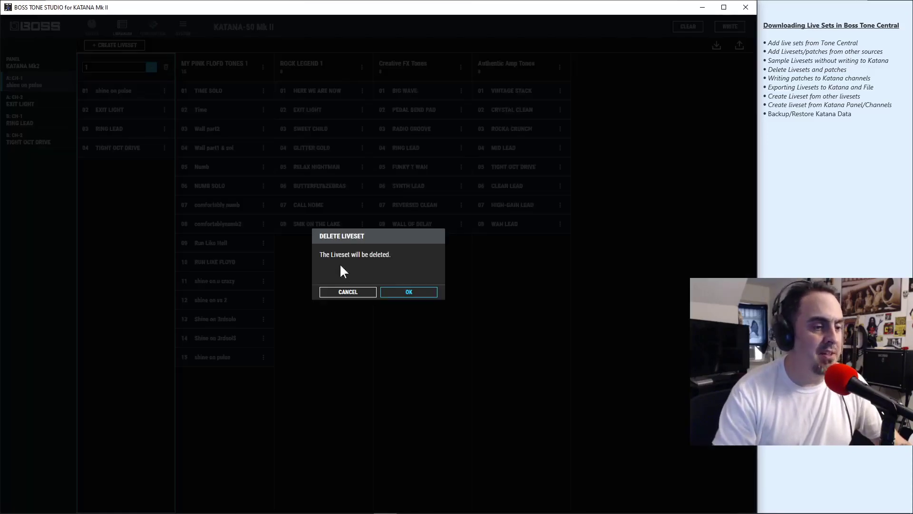
left_click(402, 291)
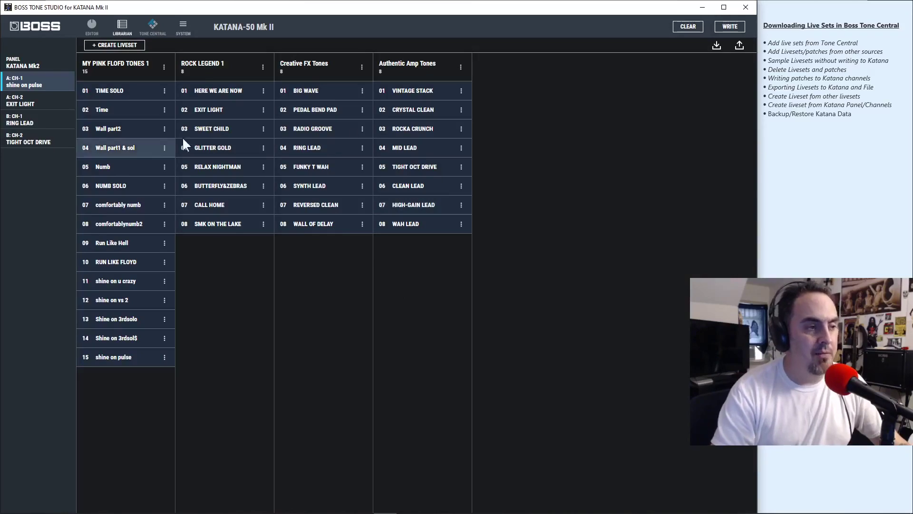
Step: Import the four channel patches from the Katana Mk II into a new live set named 2
left_click(717, 47)
left_click(344, 255)
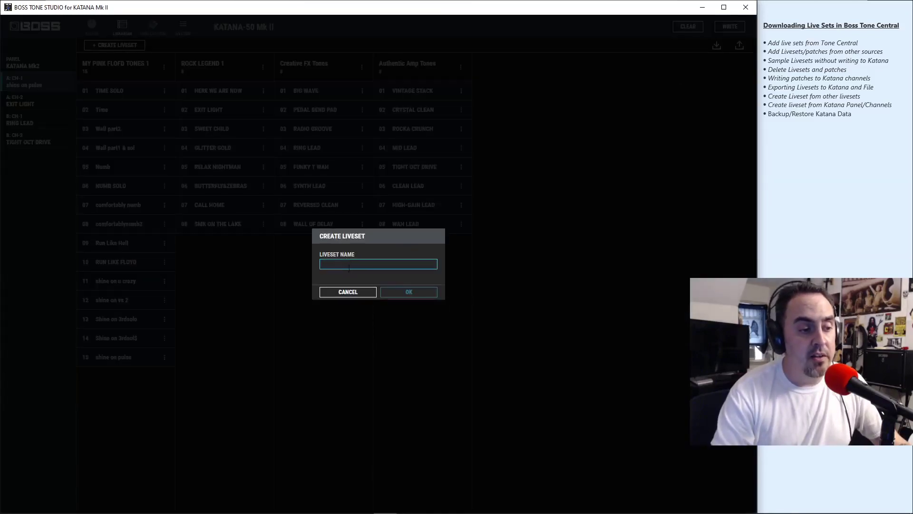
type("T")
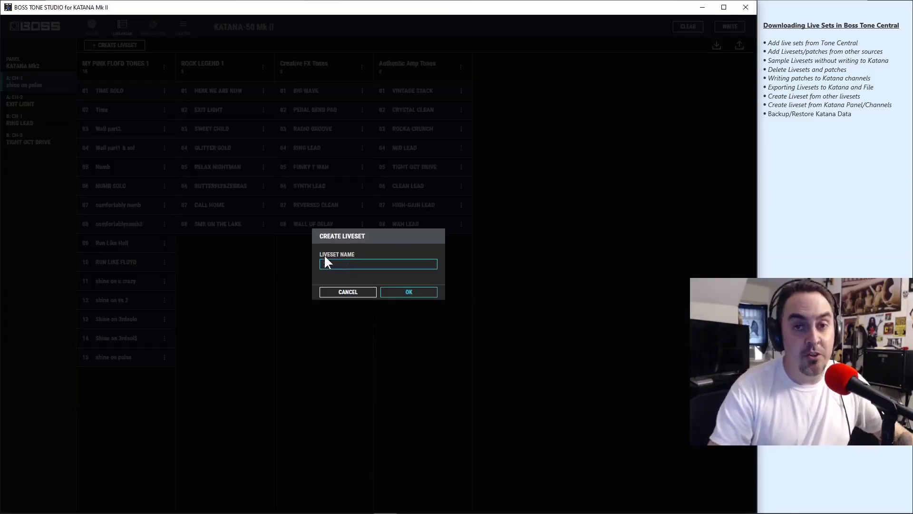
left_click(411, 289)
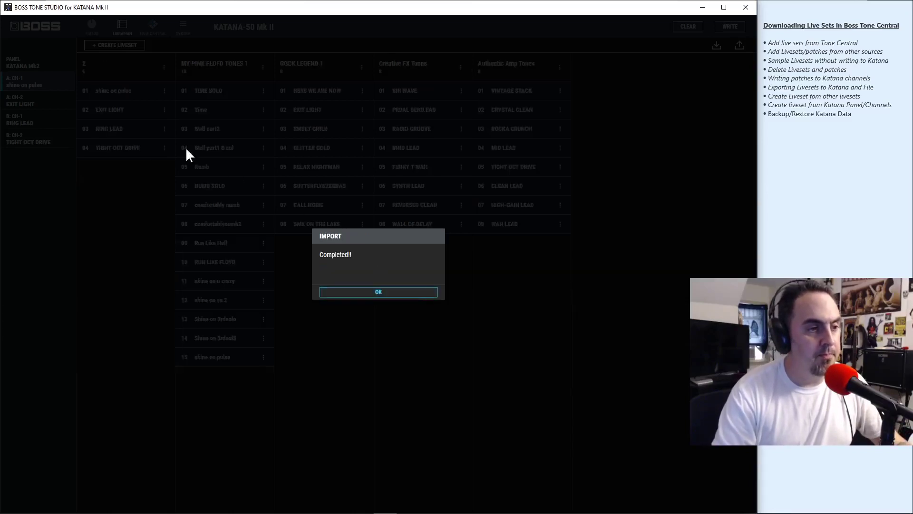
left_click(375, 292)
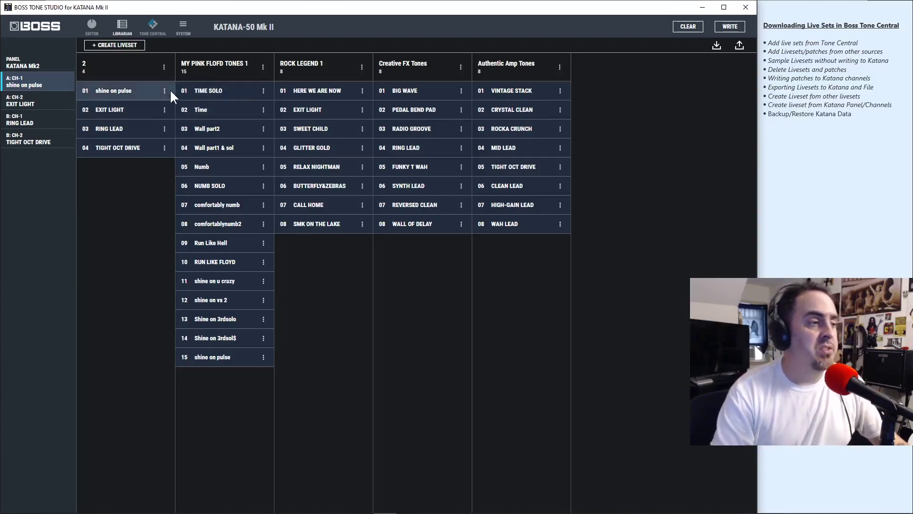
Step: Delete the imported live set 2 from the librarian
left_click(164, 66)
left_click(166, 67)
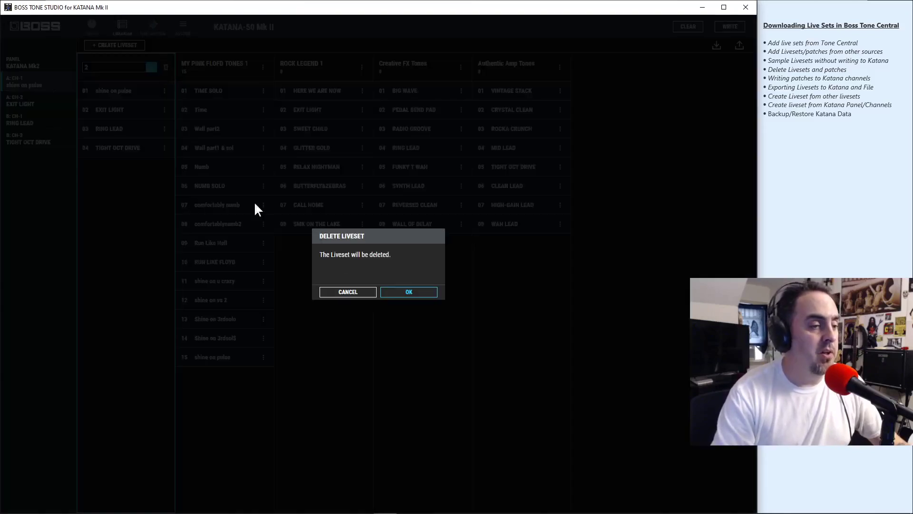
left_click(403, 294)
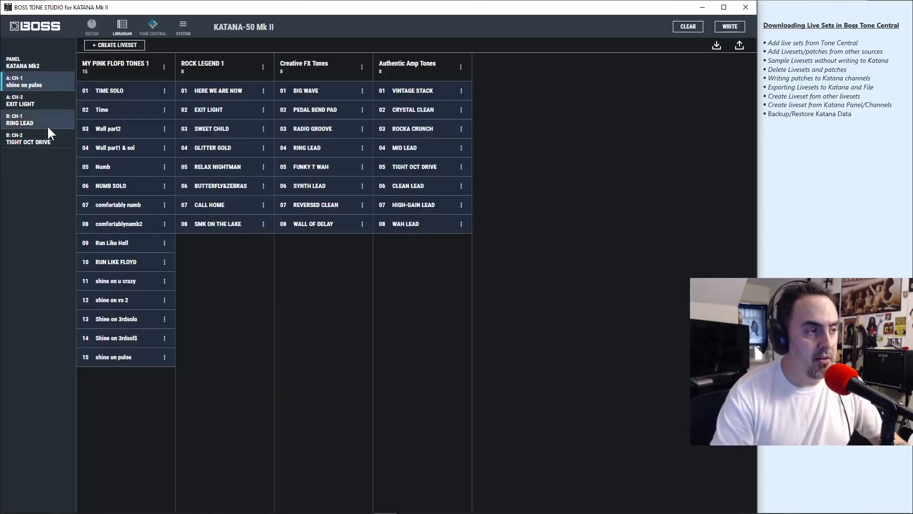
Step: Back up all Katana data to the file backup1.alb in the Katana patches folder
left_click(182, 27)
left_click(219, 290)
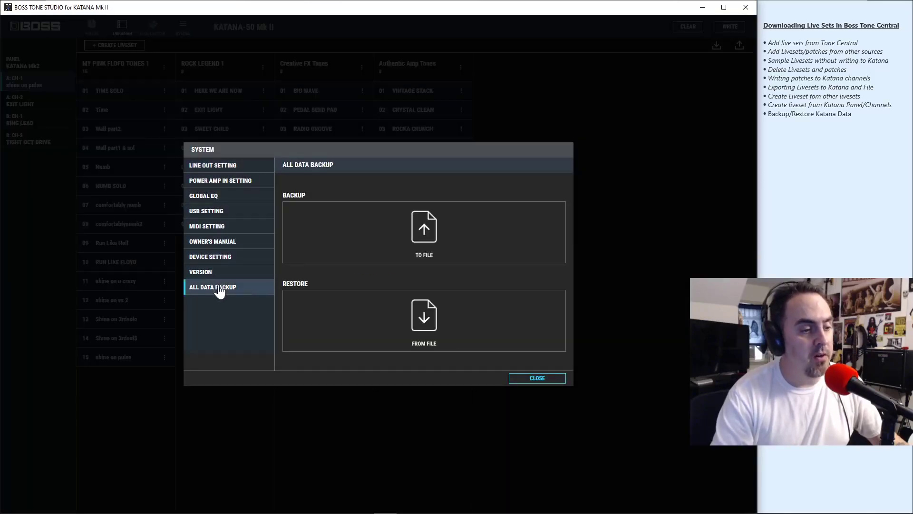
left_click(425, 229)
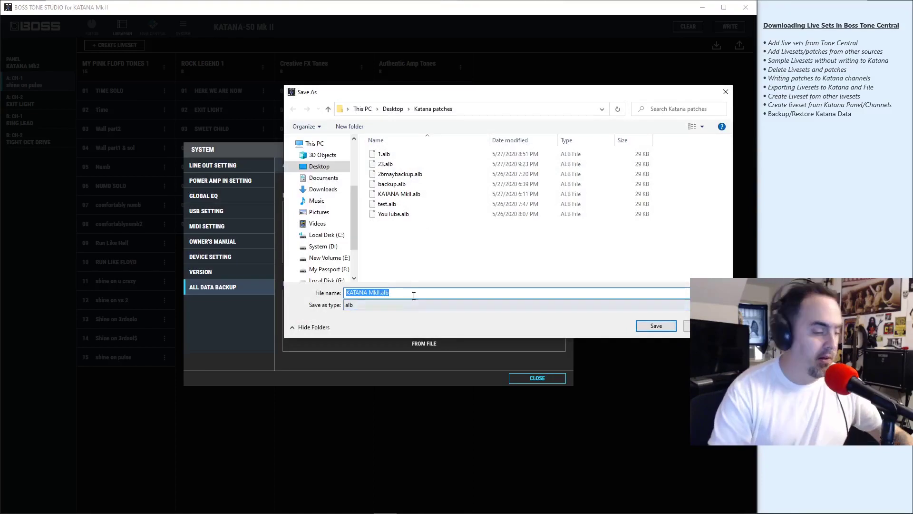
type("backup")
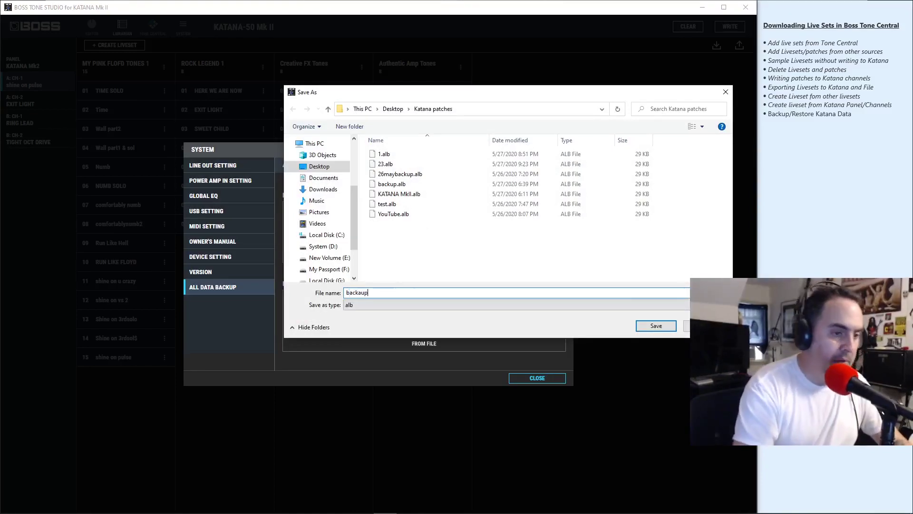
type("1")
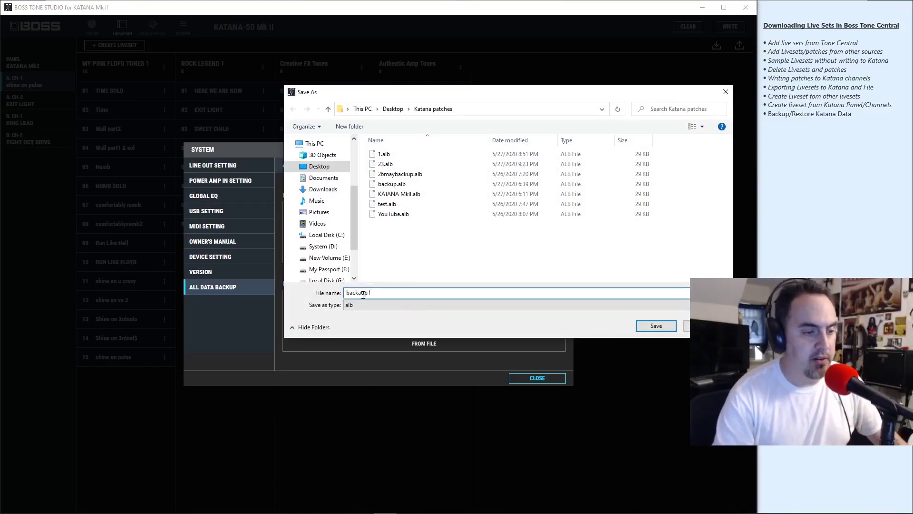
left_click(661, 327)
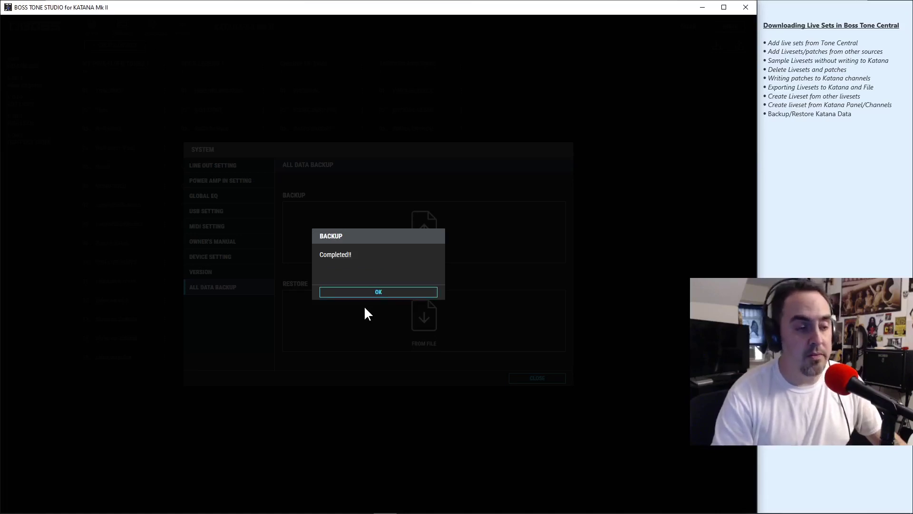
left_click(389, 293)
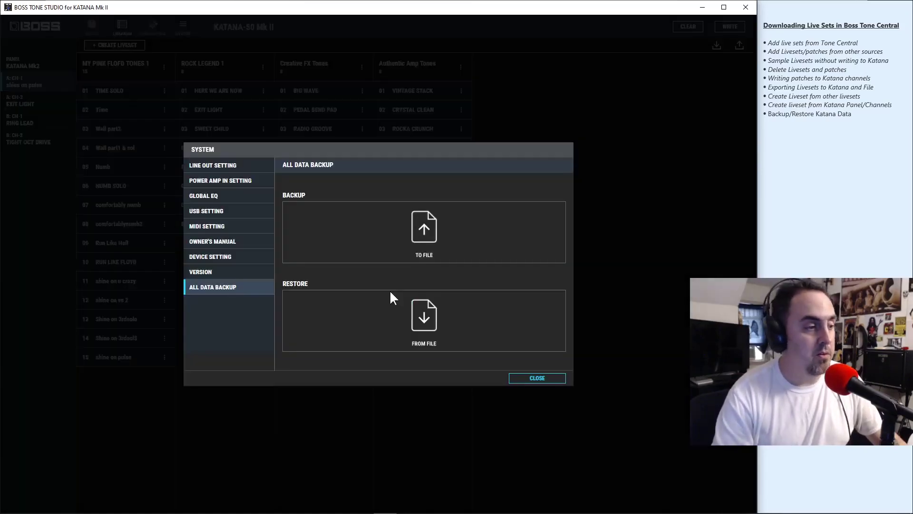
left_click(533, 378)
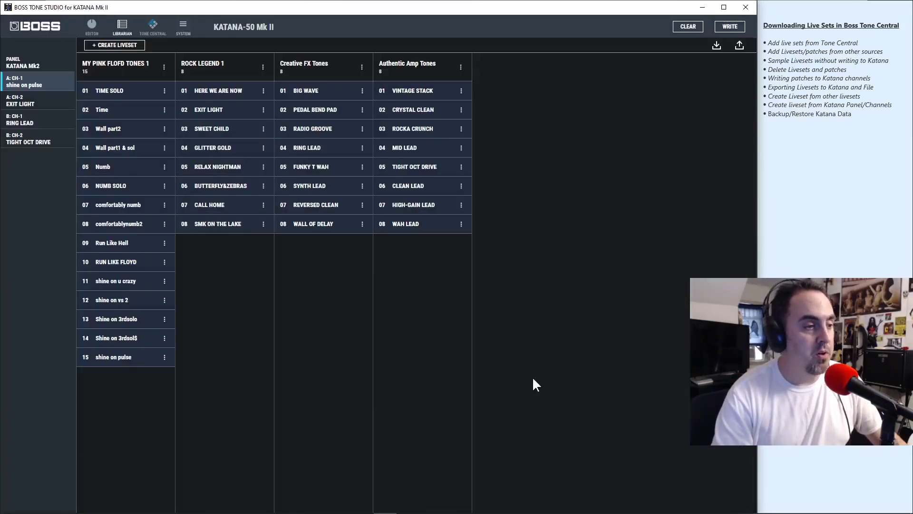
left_click(425, 71)
left_click(729, 26)
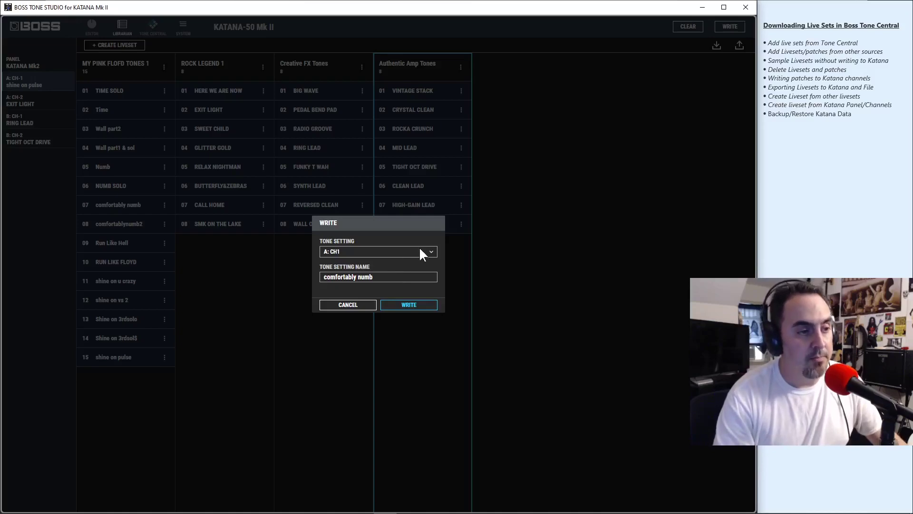
left_click(364, 306)
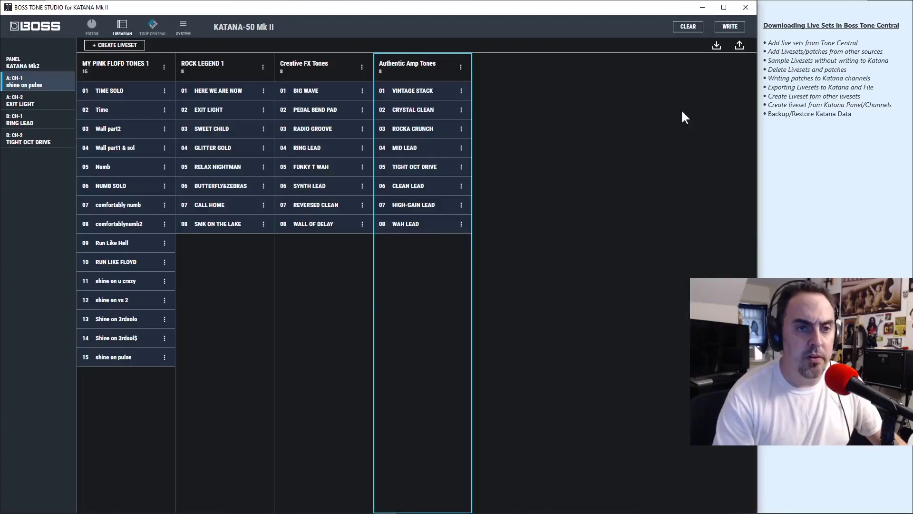
Step: Export the Authentic Amp Tones live set to the Katana Mk II, filling its four channels
left_click(739, 46)
left_click(390, 238)
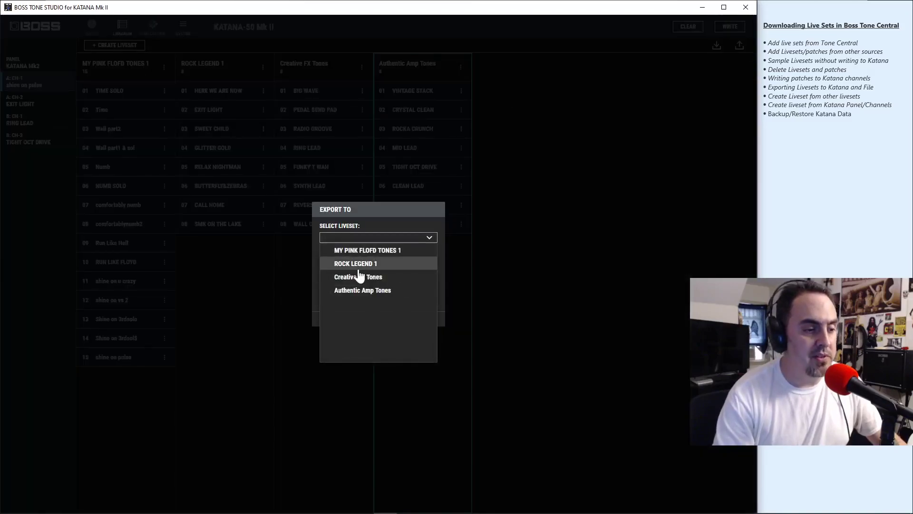
left_click(364, 290)
left_click(350, 285)
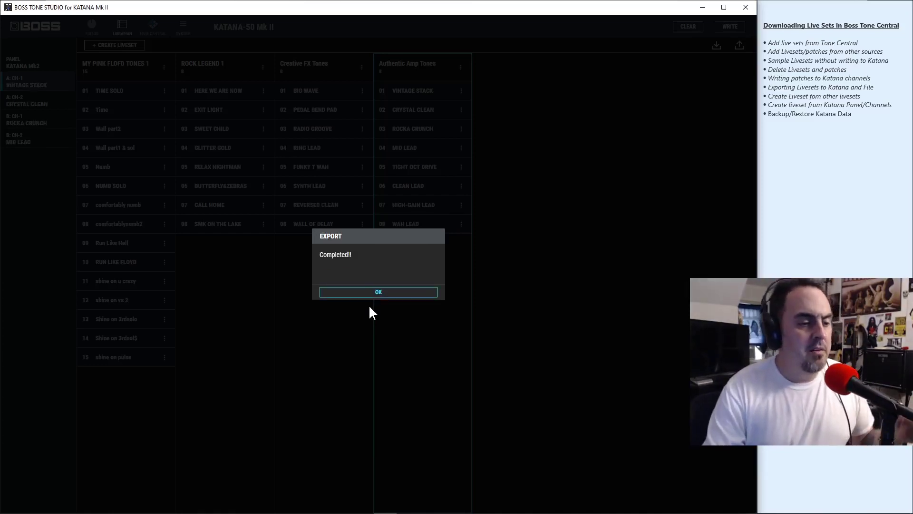
left_click(379, 293)
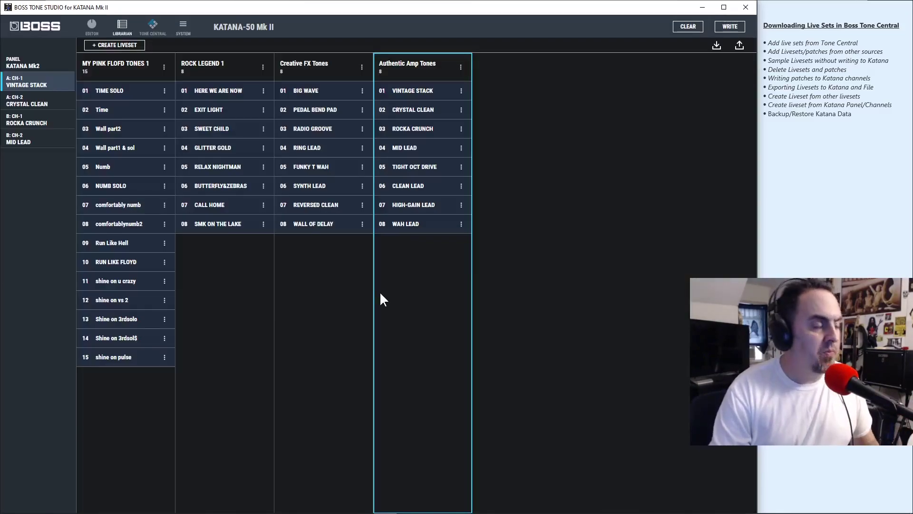
Step: Restore all Katana data from the backup file 23.alb and return to the librarian
left_click(152, 28)
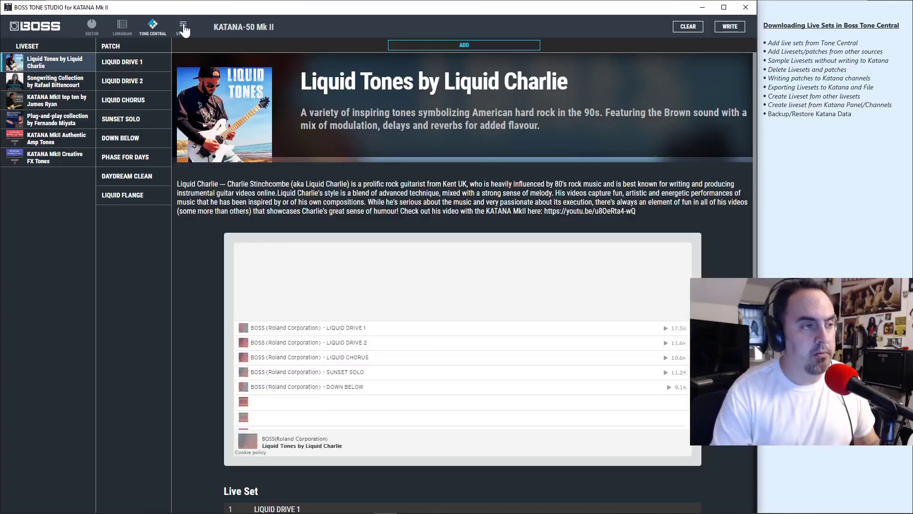
left_click(184, 28)
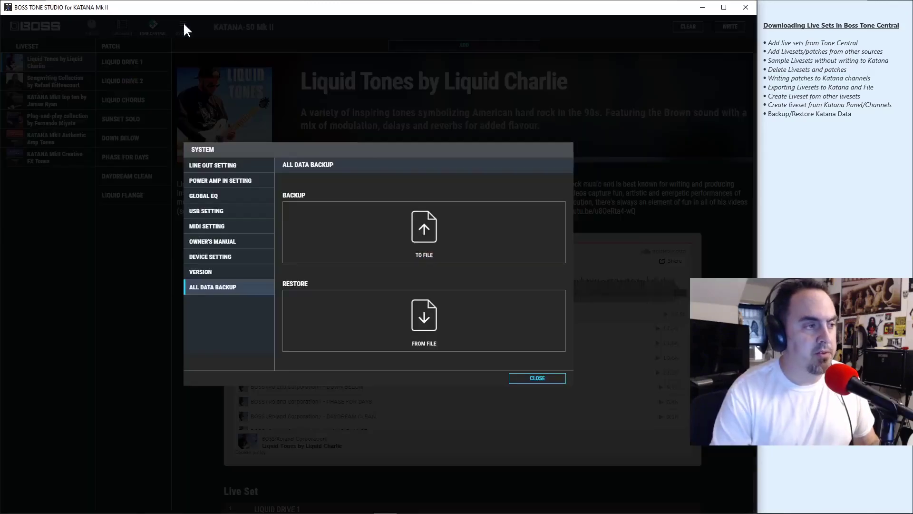
left_click(424, 320)
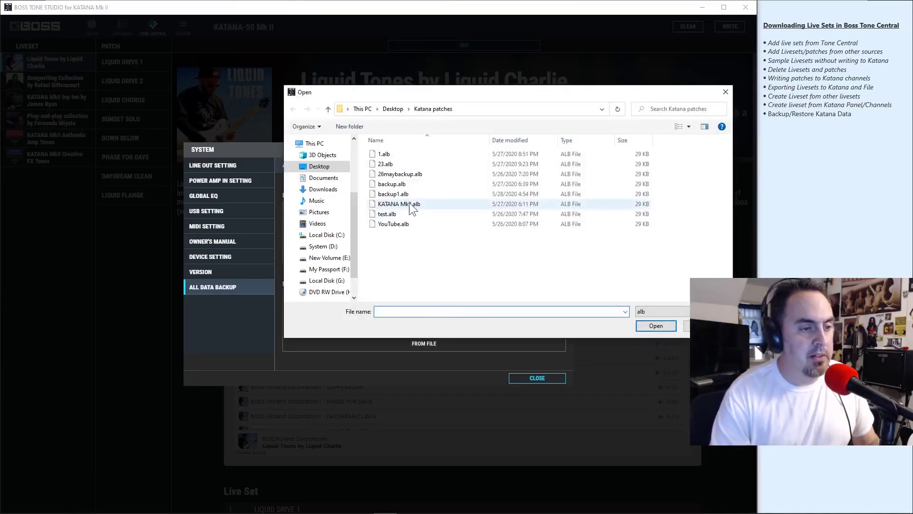
double_click(387, 162)
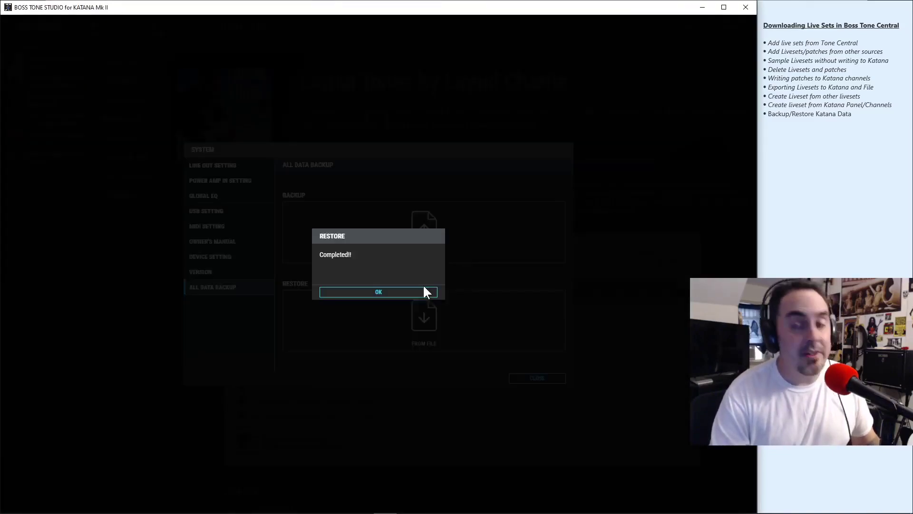
left_click(384, 292)
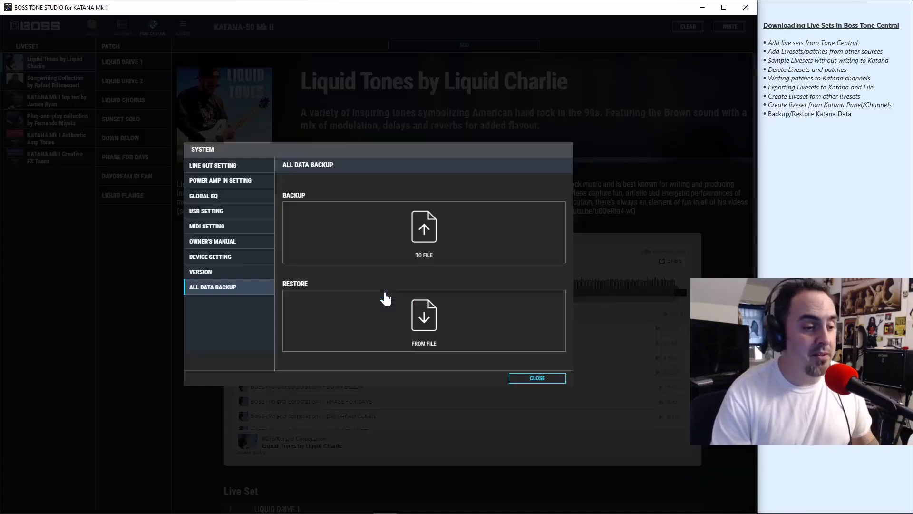
left_click(535, 380)
left_click(122, 29)
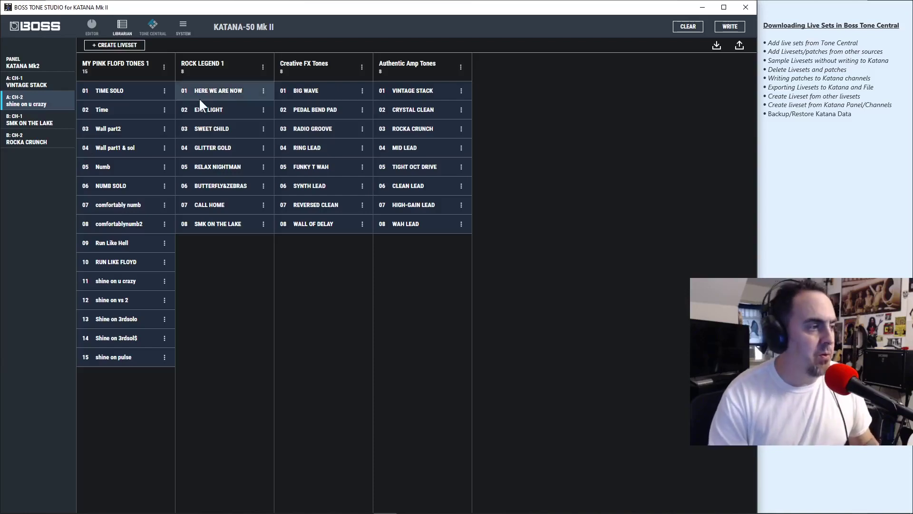
Step: Initialize the temporary tone setting of channel A: CH-1 and show it in the editor
left_click(38, 86)
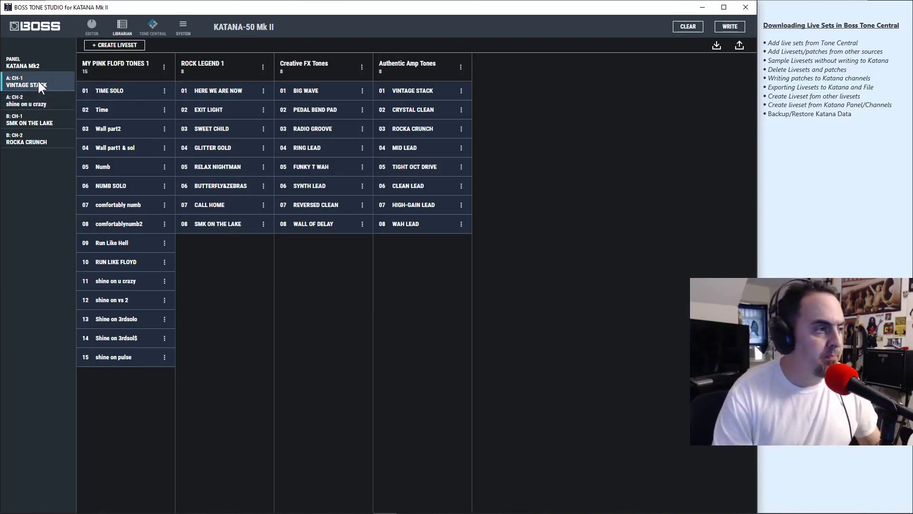
left_click(687, 28)
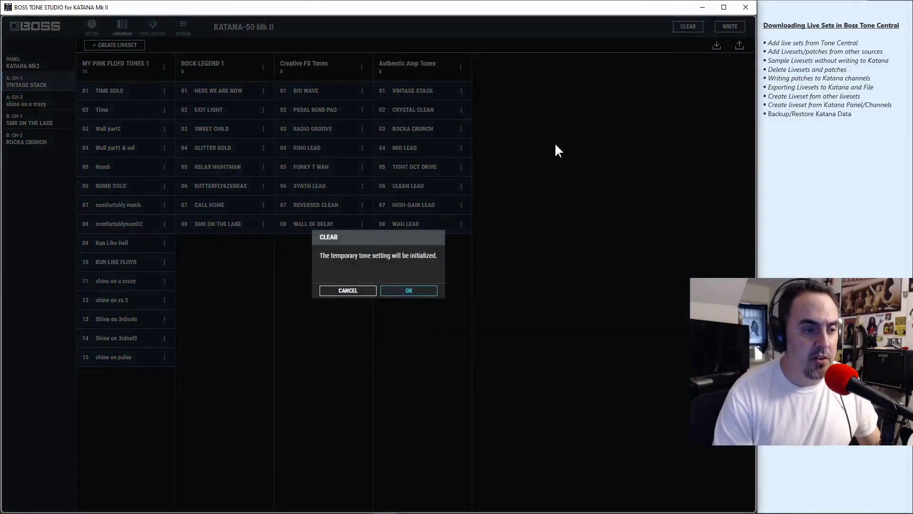
left_click(408, 291)
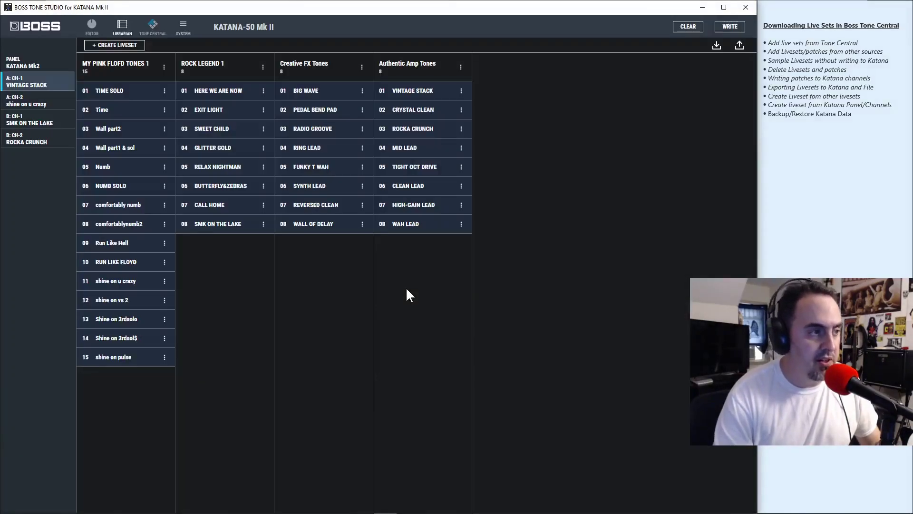
left_click(92, 27)
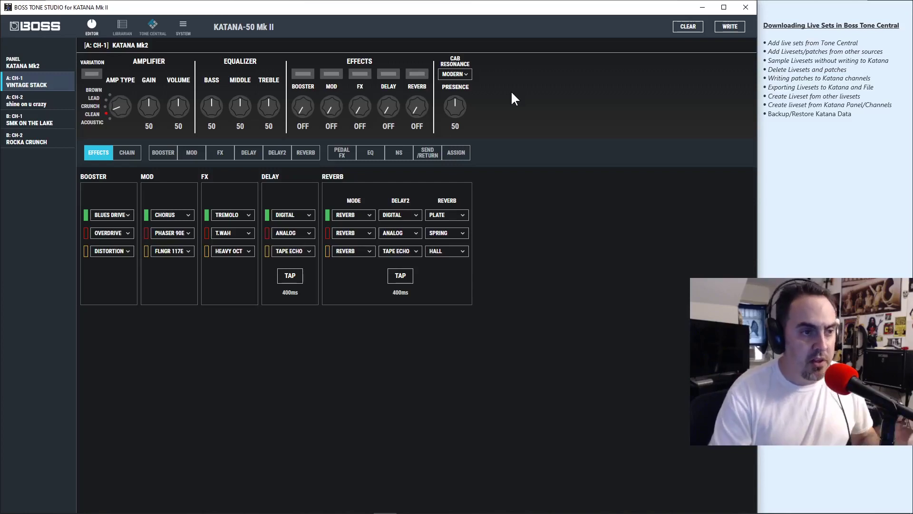
Step: Write the initialized tone to A: CH1 with the name A-1, switch to channel A: CH-2 and return to A: CH-1
left_click(729, 28)
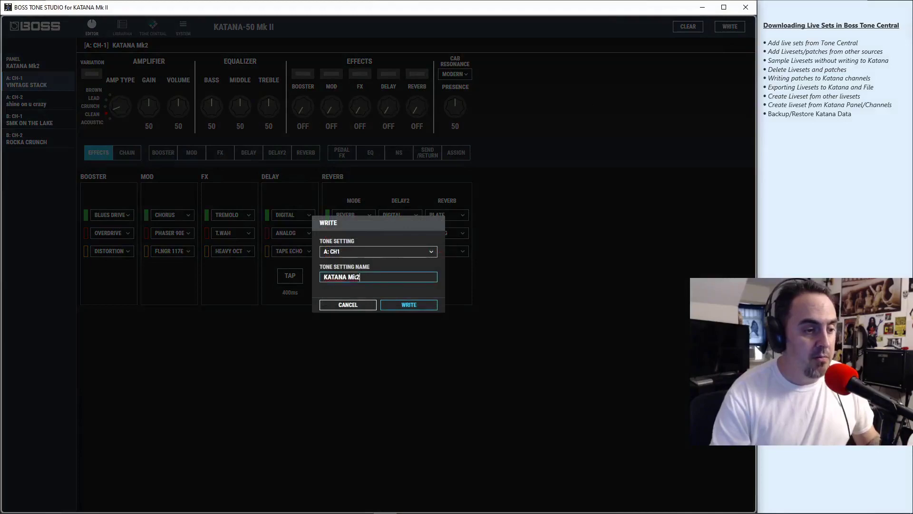
left_click_drag(380, 276, 290, 279)
type("A-1")
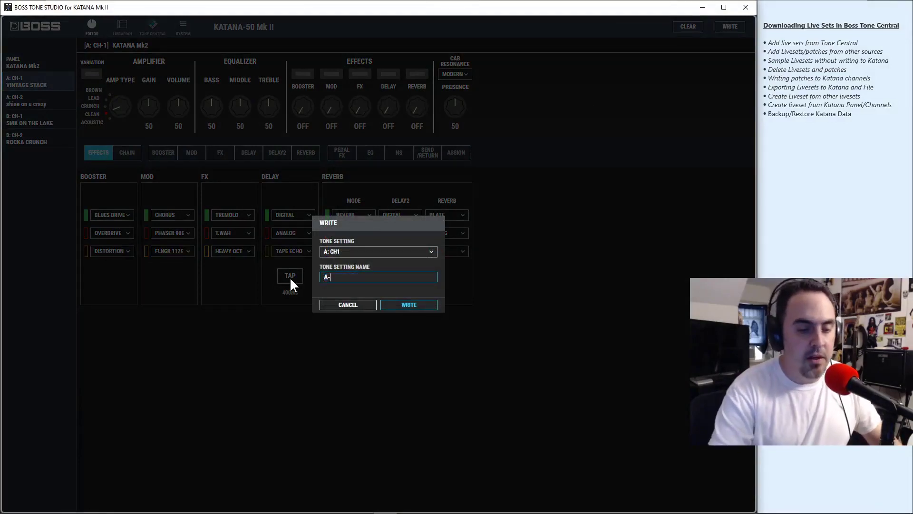
left_click(398, 303)
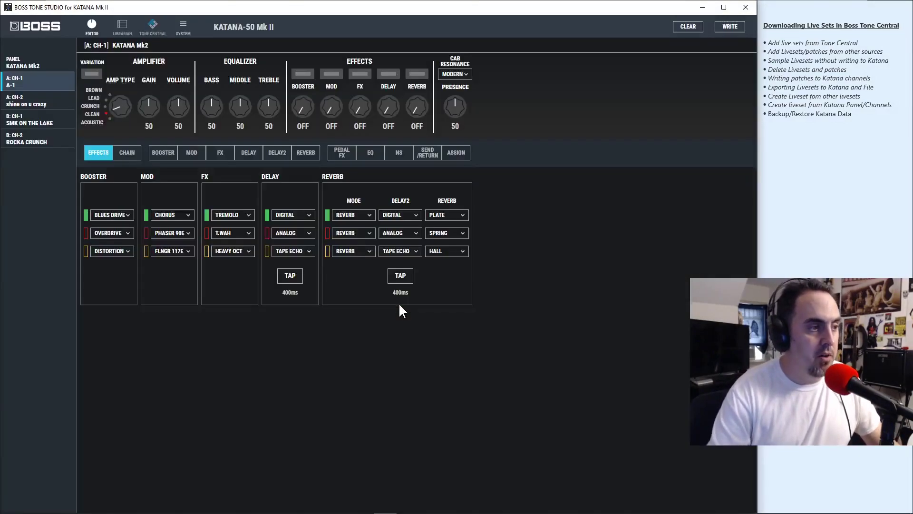
left_click(45, 103)
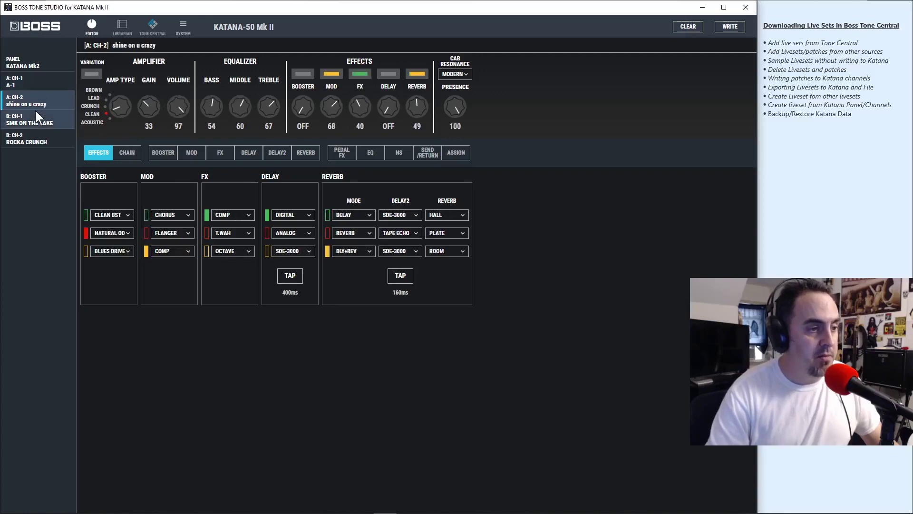
left_click(34, 87)
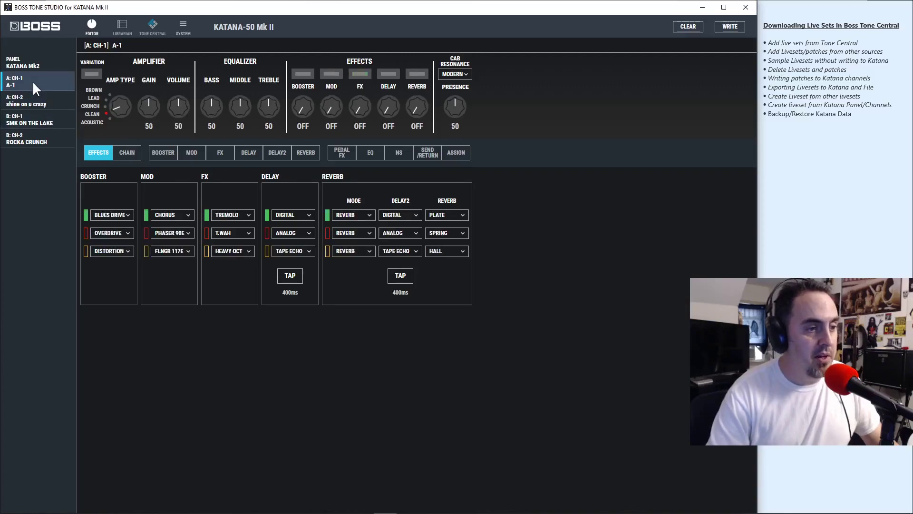